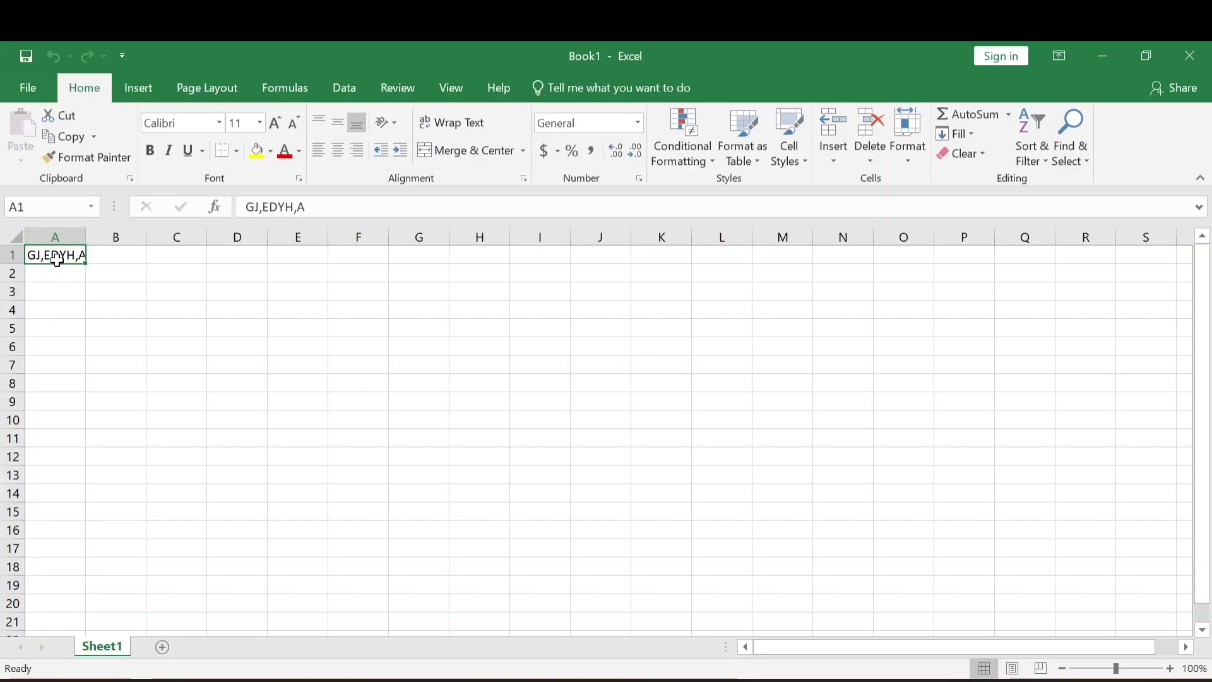
Step: Delete the stray test text "GJ,EDYH,A" from cell A1
{"action": "key", "text": "Delete"}
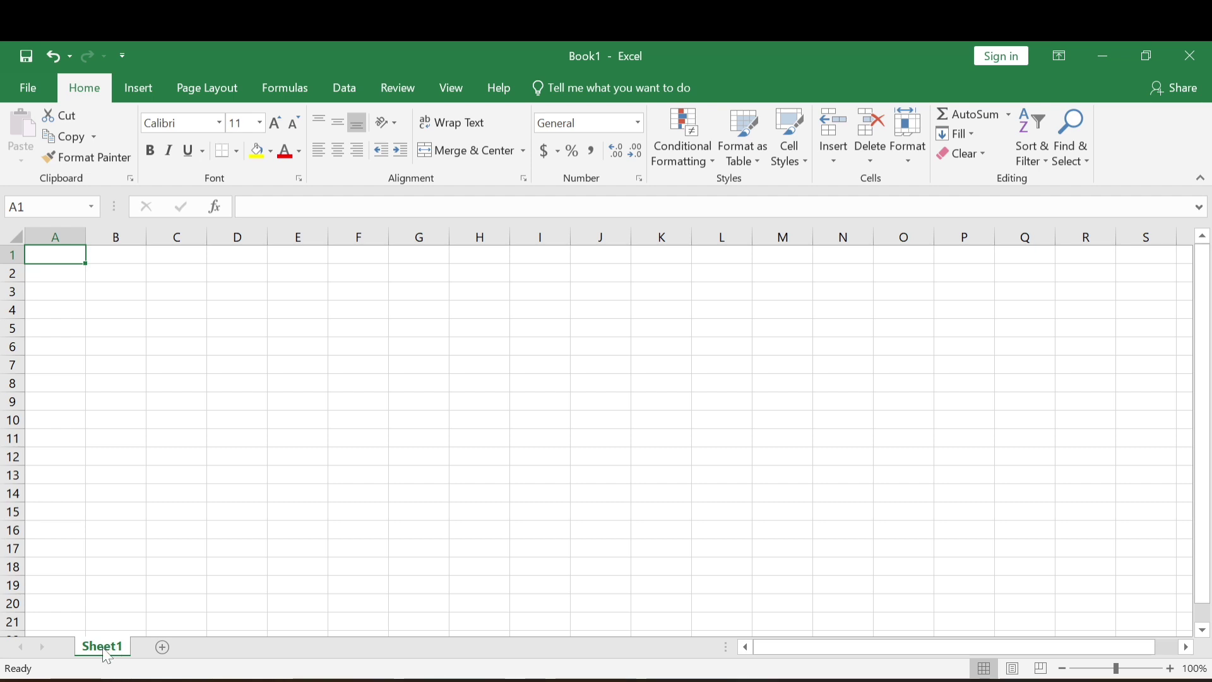
Step: Add four blank worksheets, two with the new-sheet button and two via Insert > Worksheet
{"action": "left_click", "coordinate": [163, 648]}
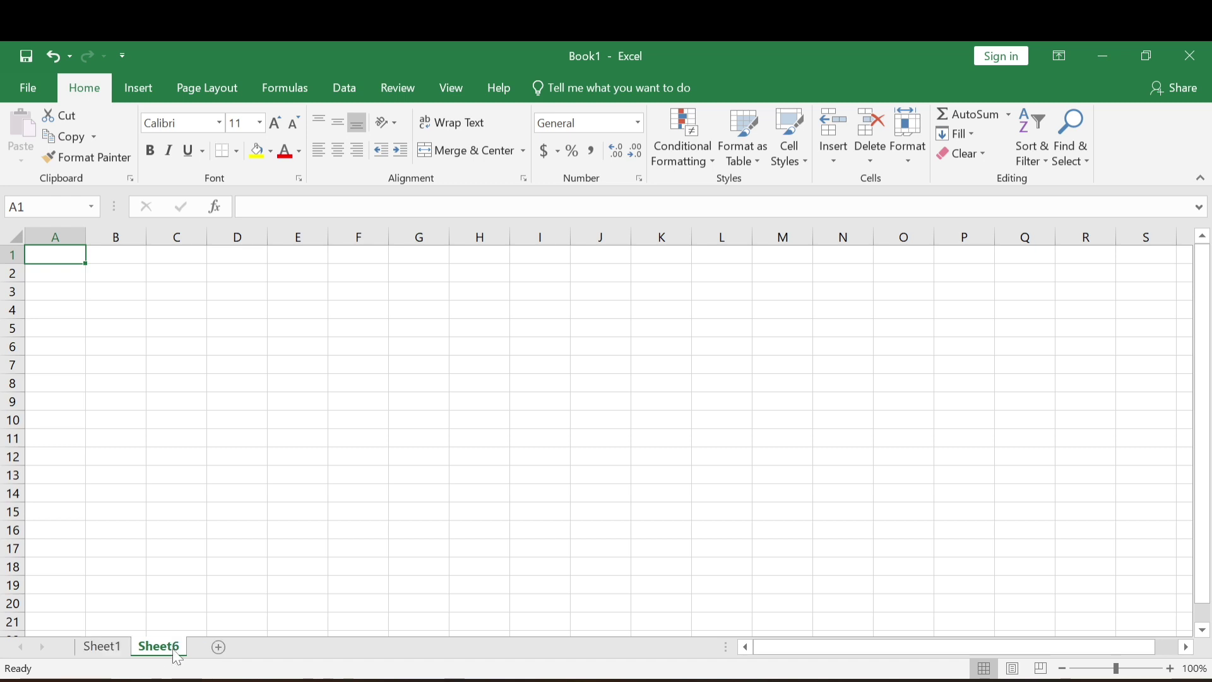
{"action": "right_click", "coordinate": [168, 648]}
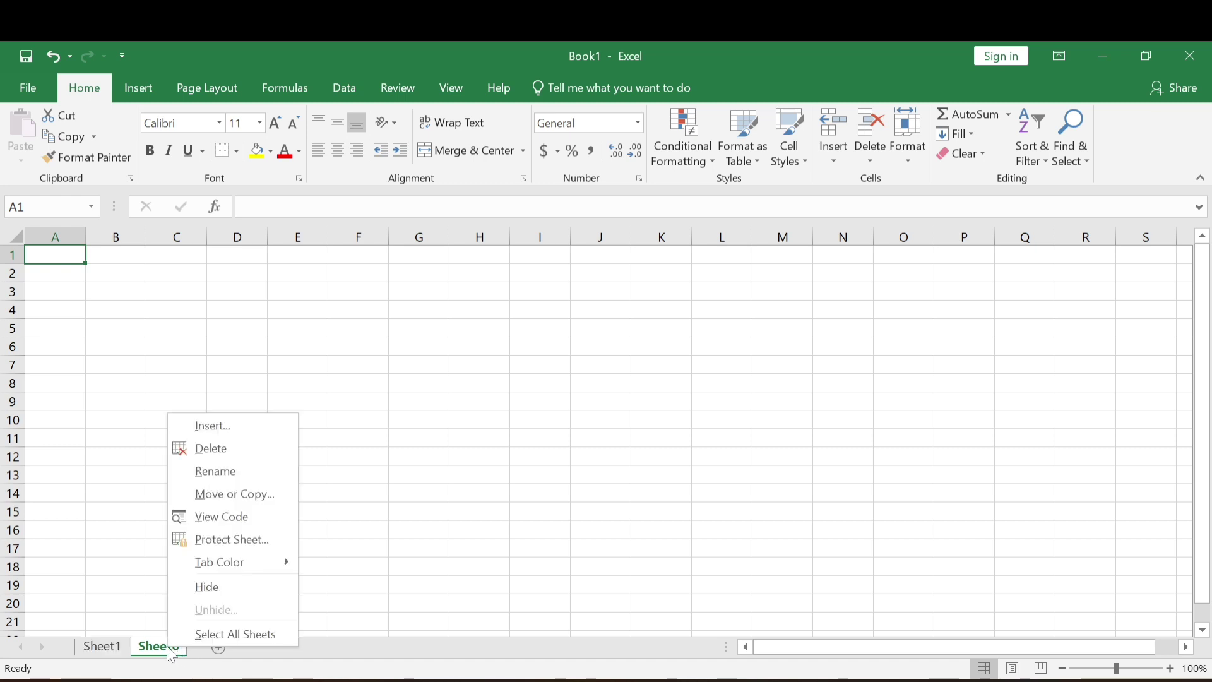
{"action": "left_click", "coordinate": [218, 427]}
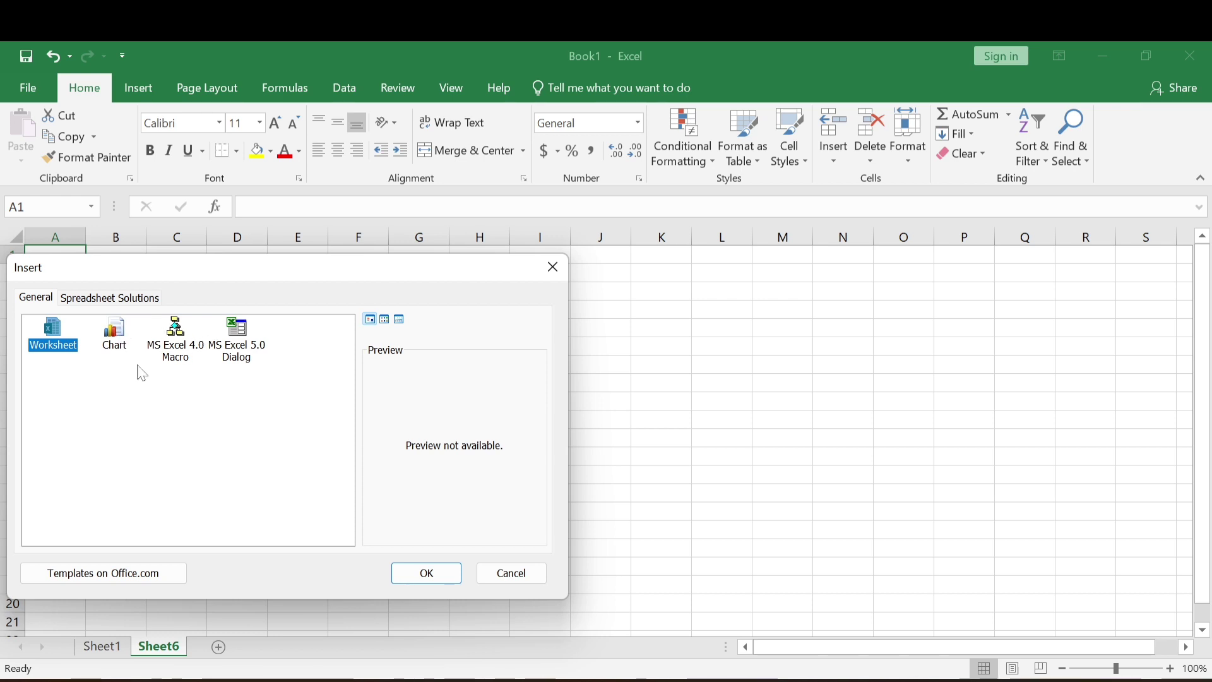
{"action": "left_click", "coordinate": [434, 572]}
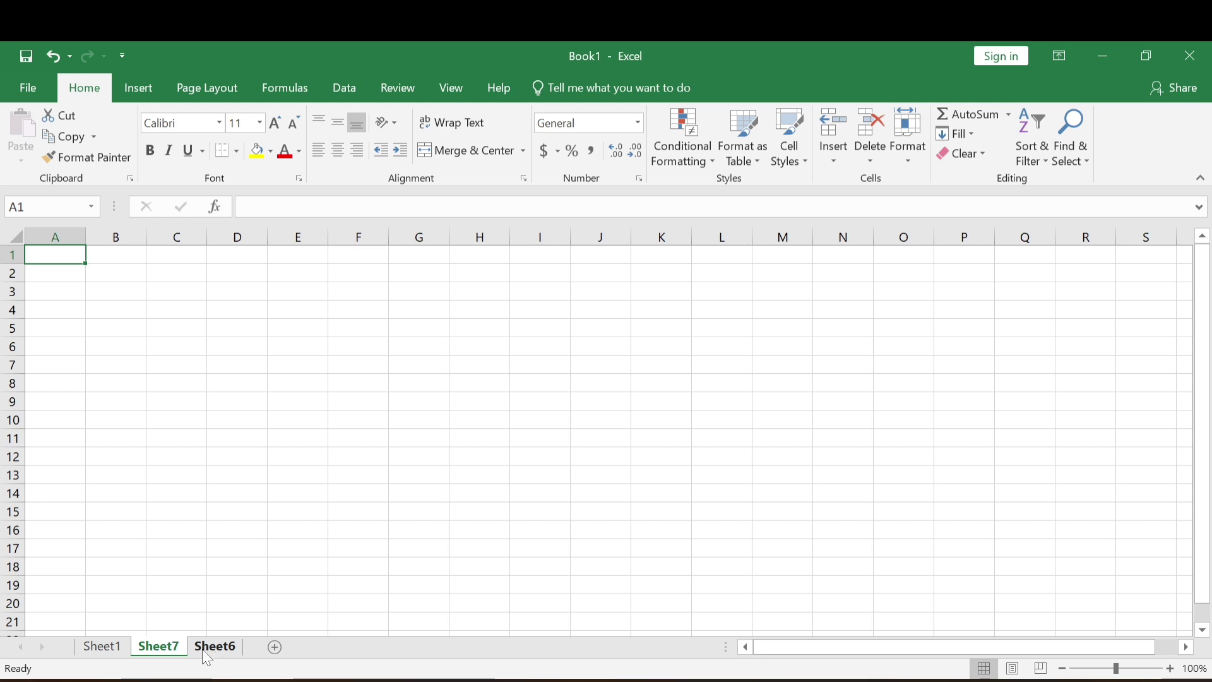
{"action": "left_click", "coordinate": [275, 647]}
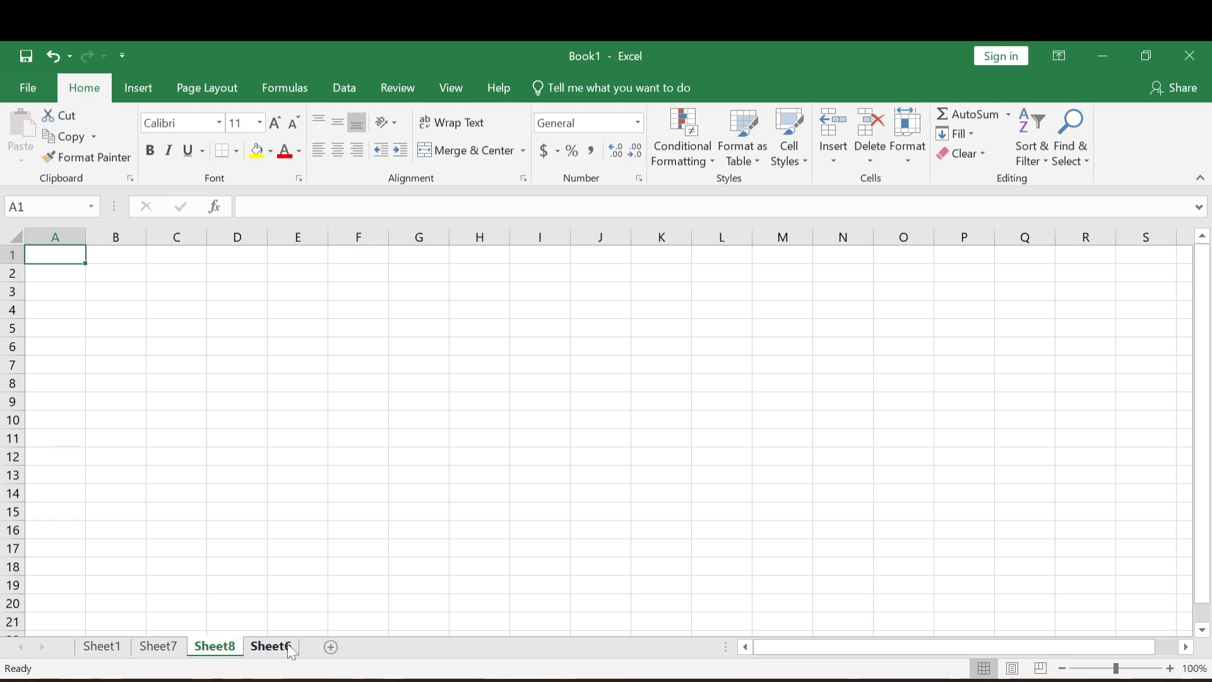
{"action": "right_click", "coordinate": [281, 648]}
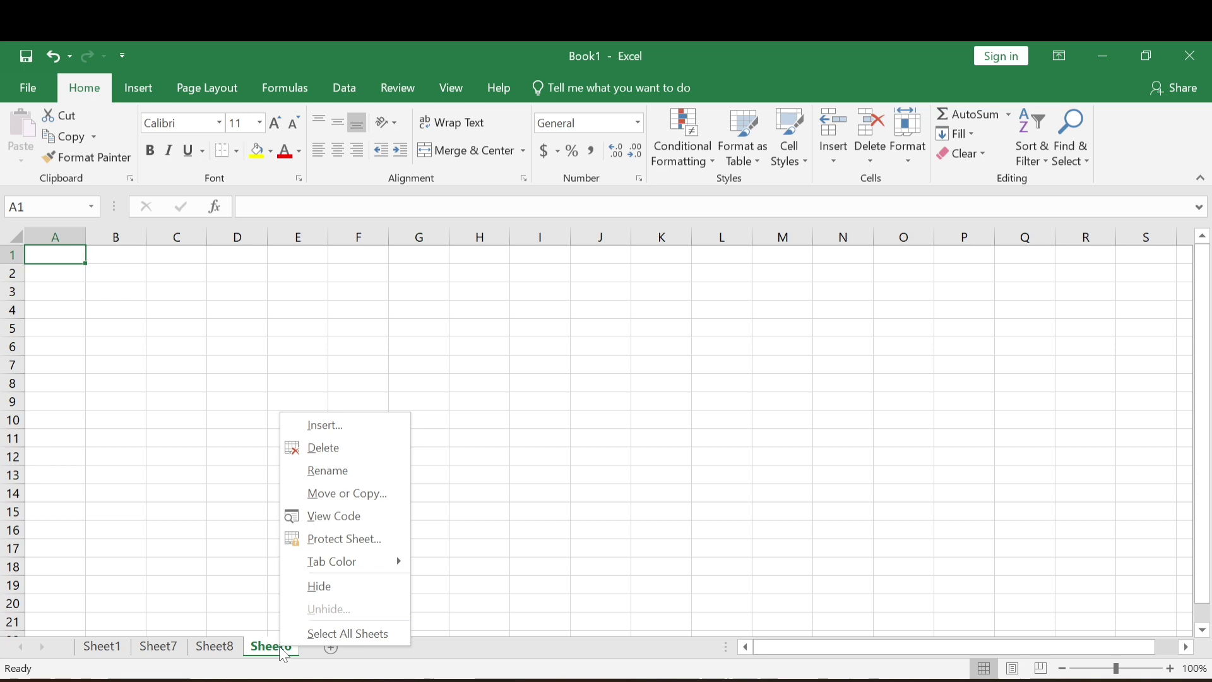
{"action": "left_click", "coordinate": [316, 426]}
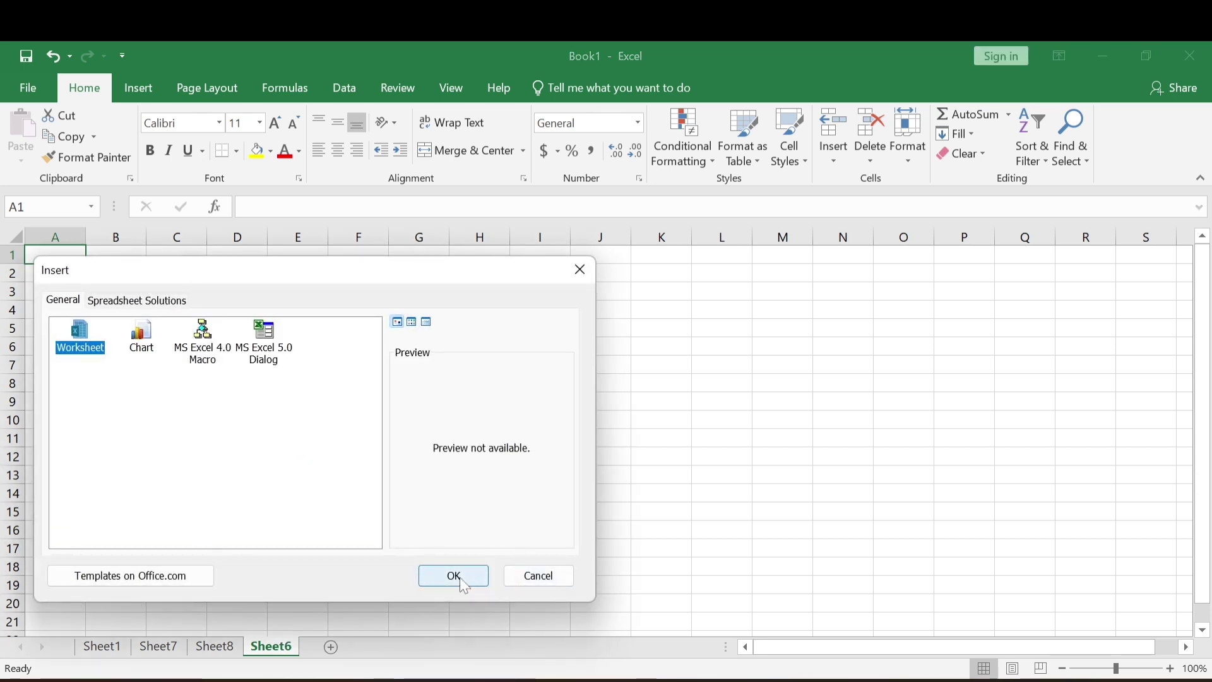
{"action": "left_click", "coordinate": [457, 575]}
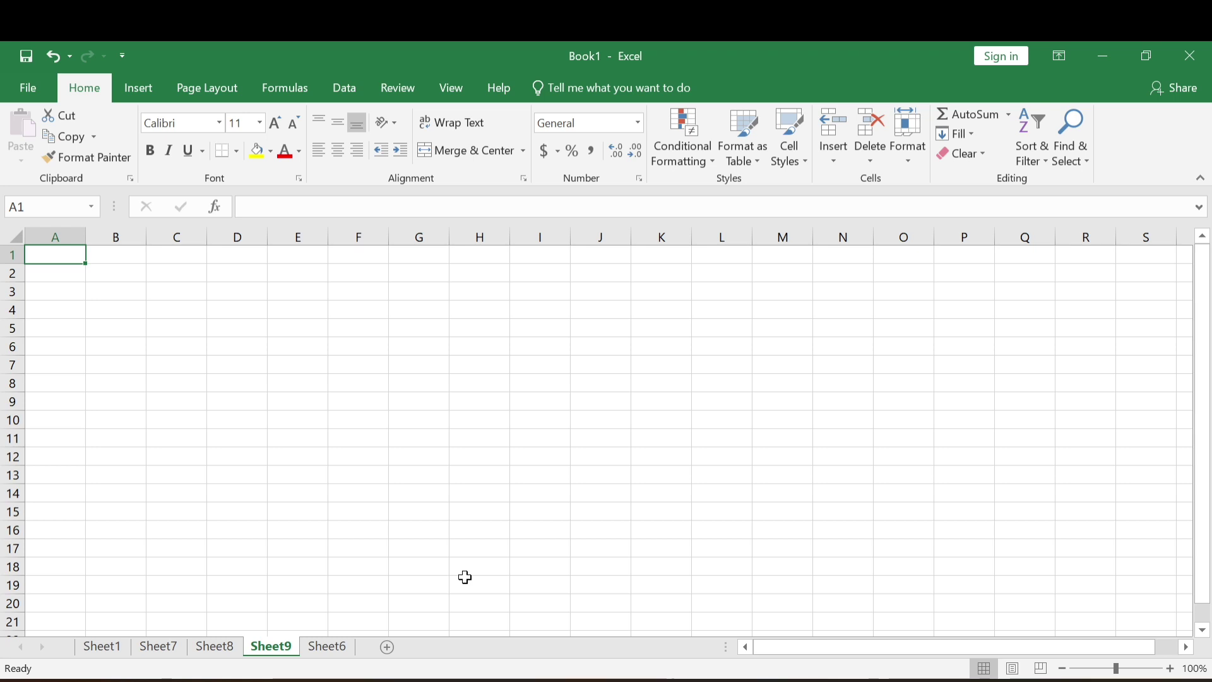
Step: Rename Sheet1 to 'monday' and Sheet7 to 'Tuesday'
{"action": "right_click", "coordinate": [117, 650]}
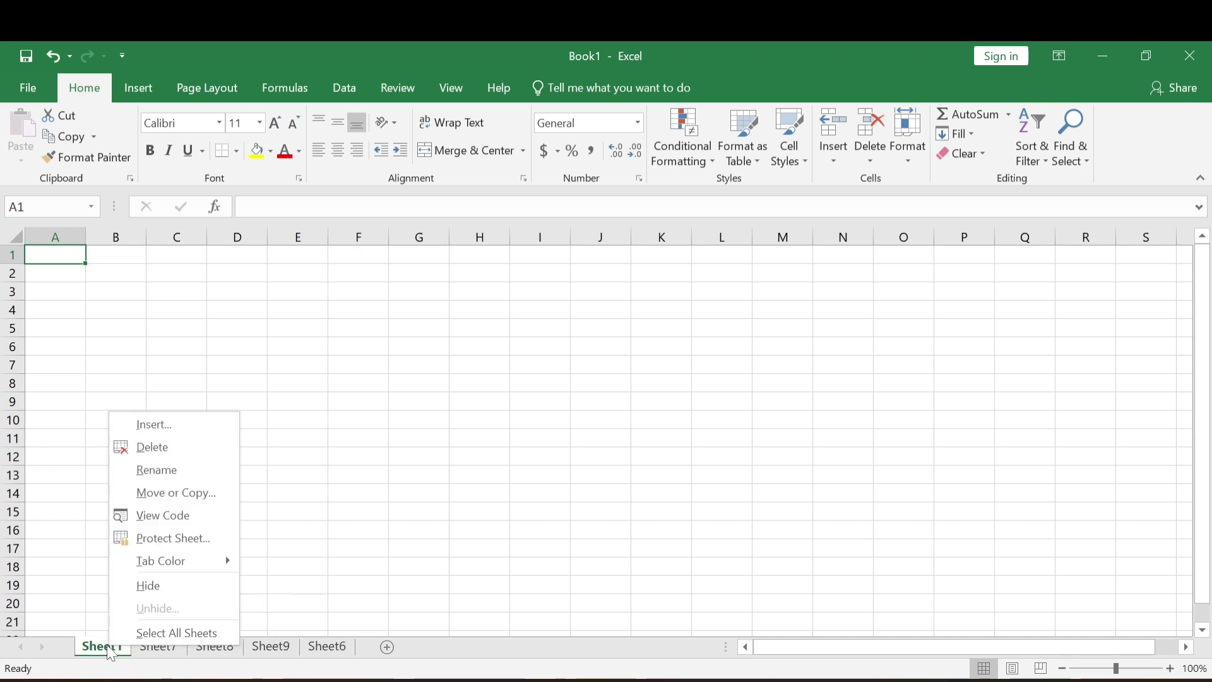
{"action": "left_click", "coordinate": [157, 469]}
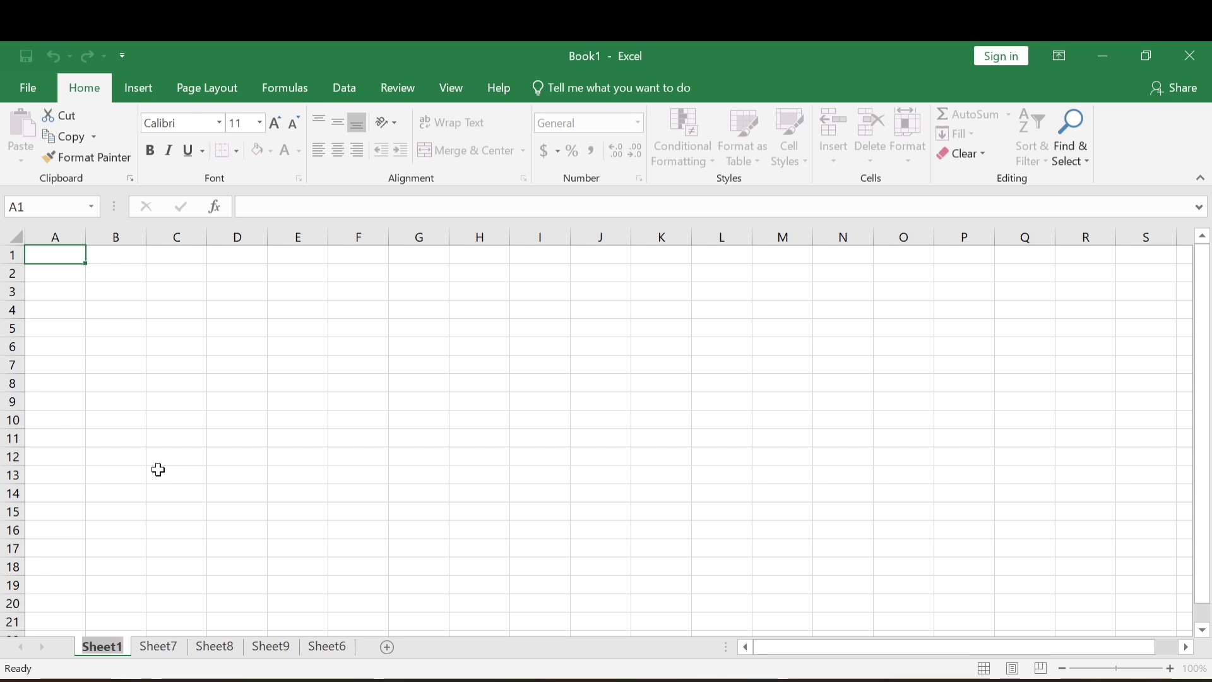
{"action": "type", "text": "m"}
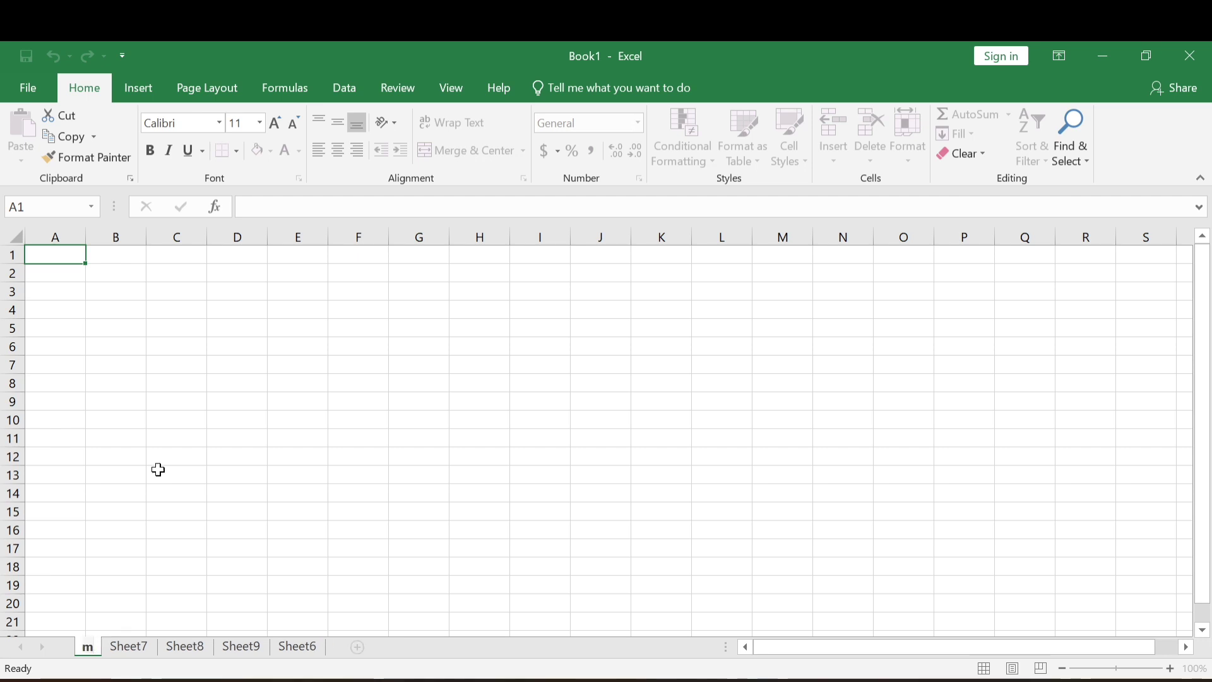
{"action": "type", "text": "onday"}
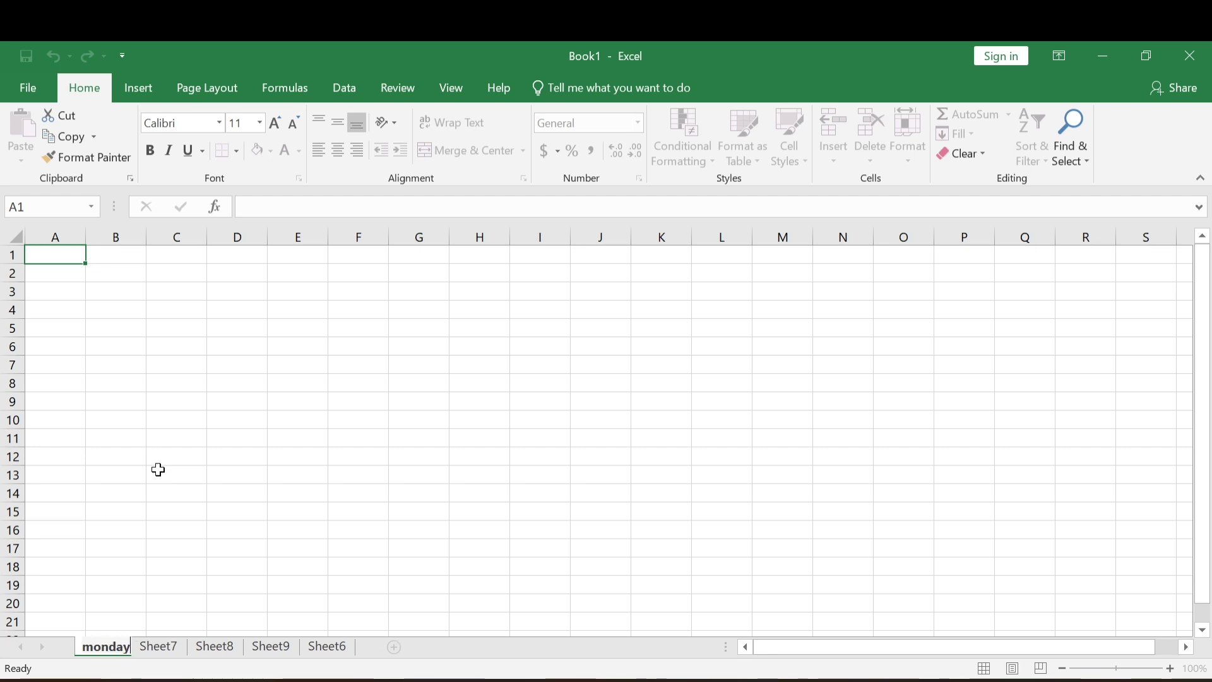
{"action": "key", "text": "Return"}
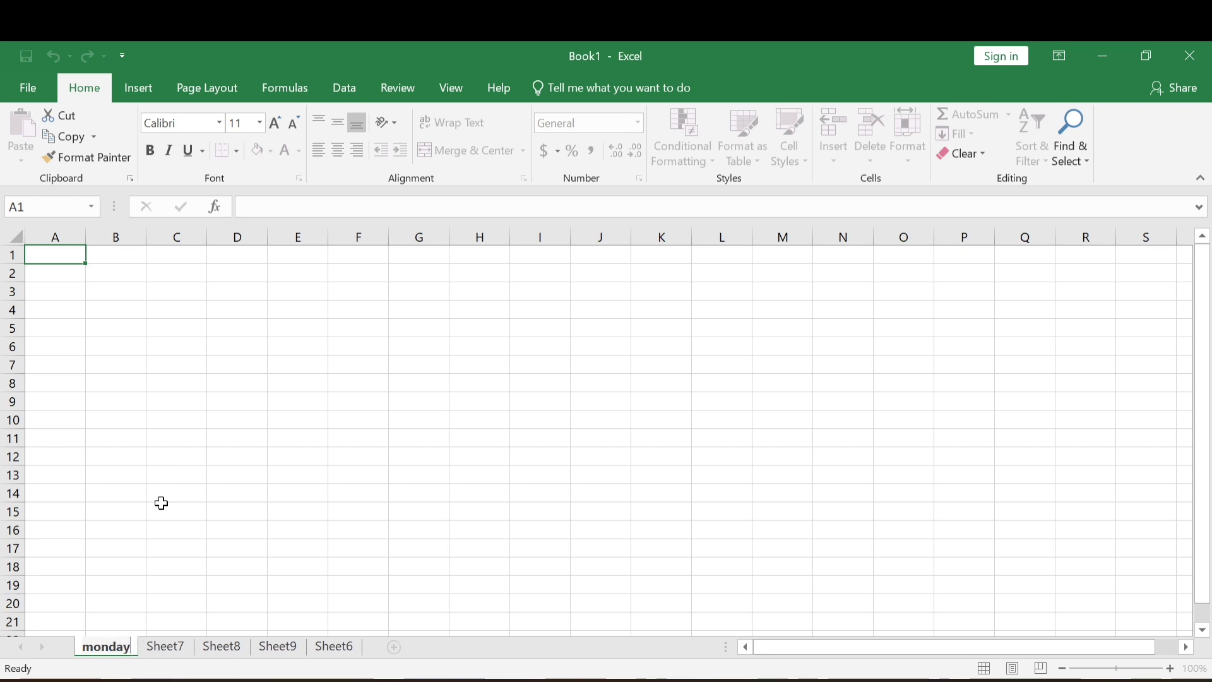
{"action": "left_click", "coordinate": [160, 644]}
{"action": "right_click", "coordinate": [160, 644]}
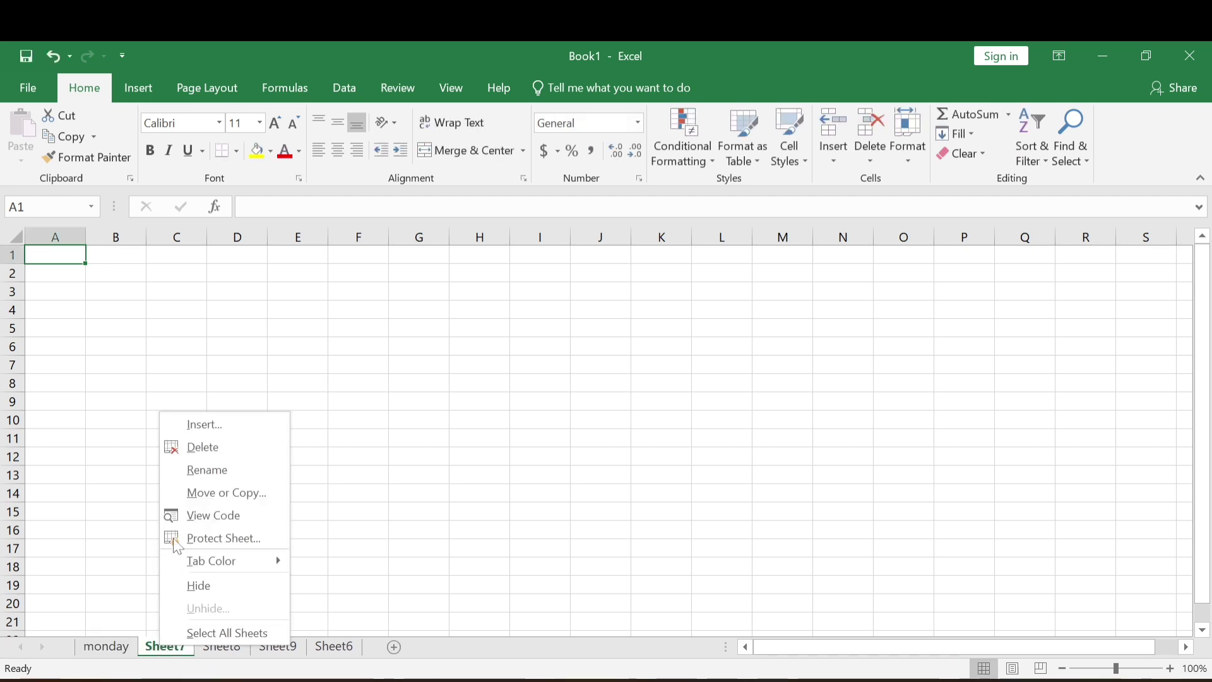
{"action": "left_click", "coordinate": [208, 468]}
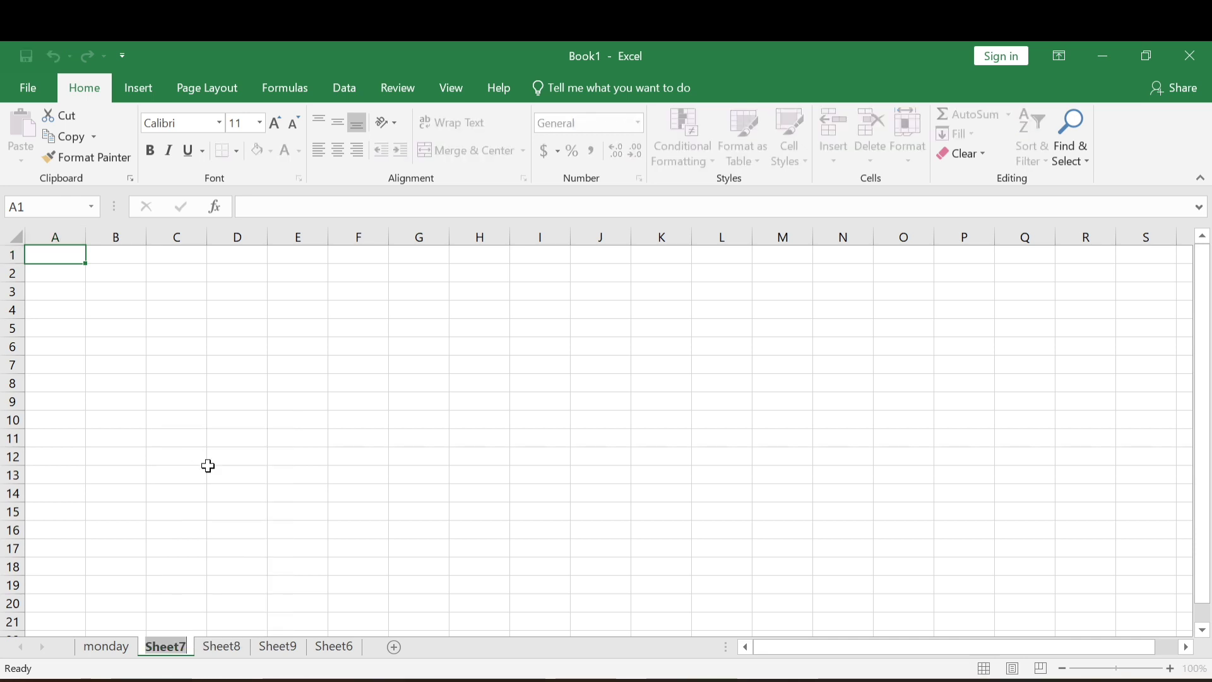
{"action": "type", "text": "Tuesd"}
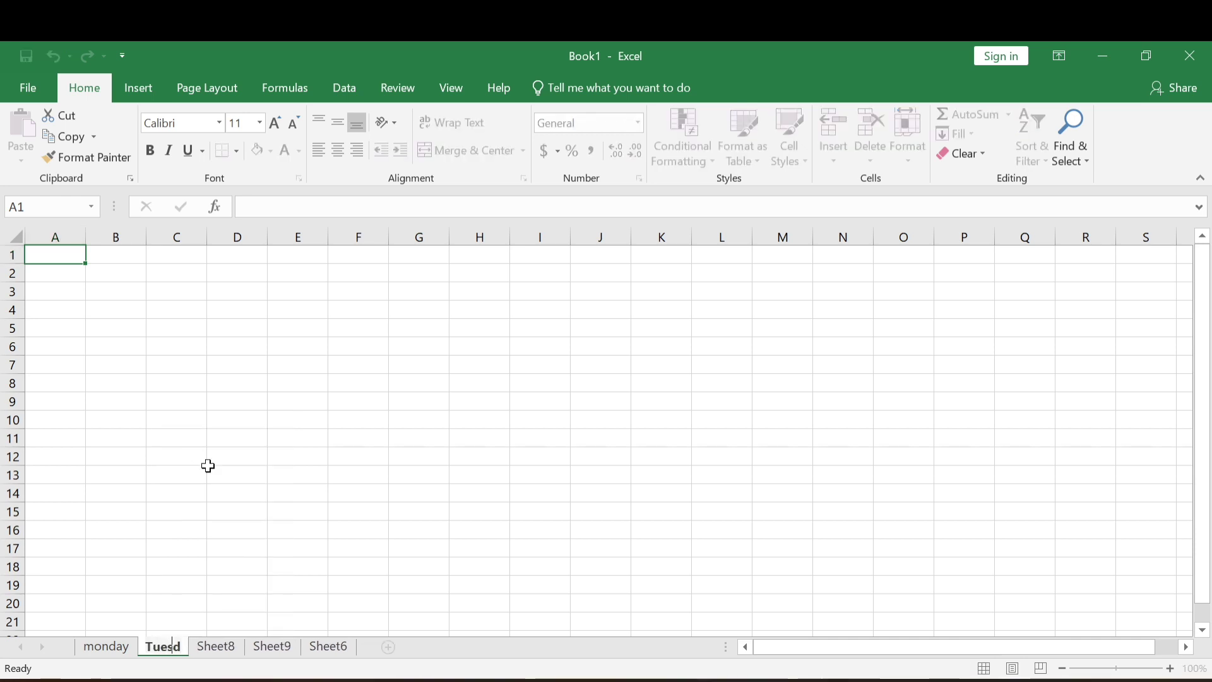
{"action": "type", "text": "ay"}
{"action": "left_click", "coordinate": [229, 654]}
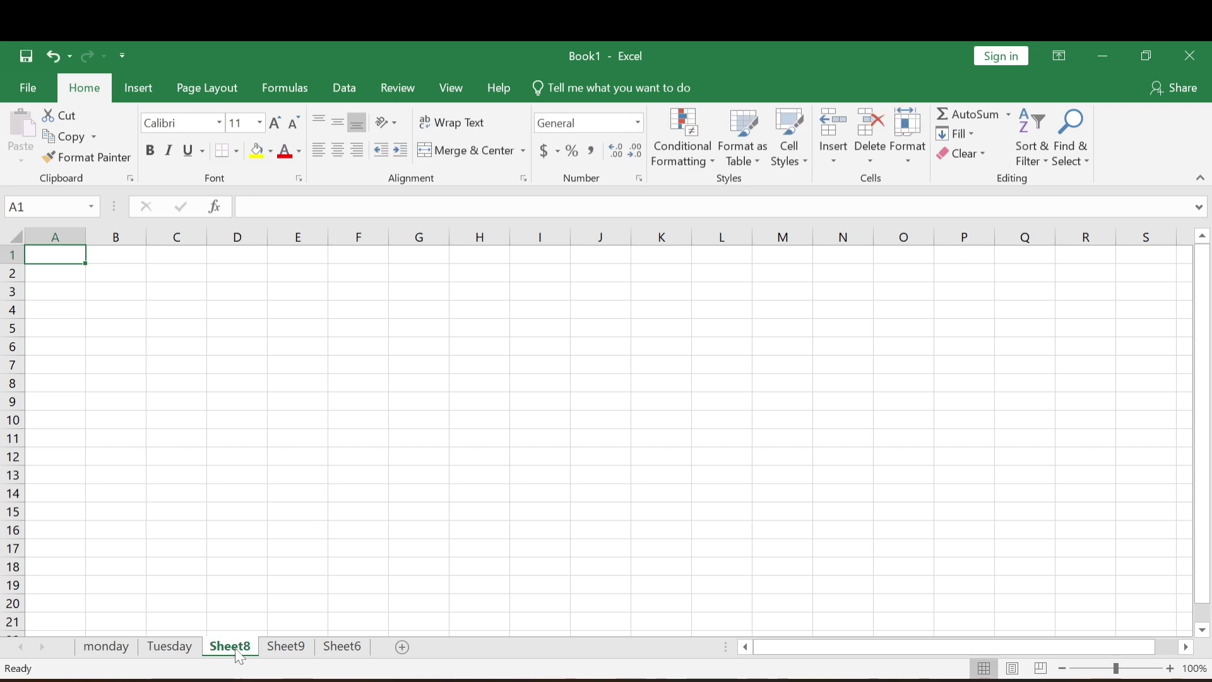
Step: Rename Sheet8, Sheet9 and Sheet6 to 'Wednesday', 'Thursday' and 'Friday'
{"action": "right_click", "coordinate": [238, 655]}
{"action": "left_click", "coordinate": [281, 473]}
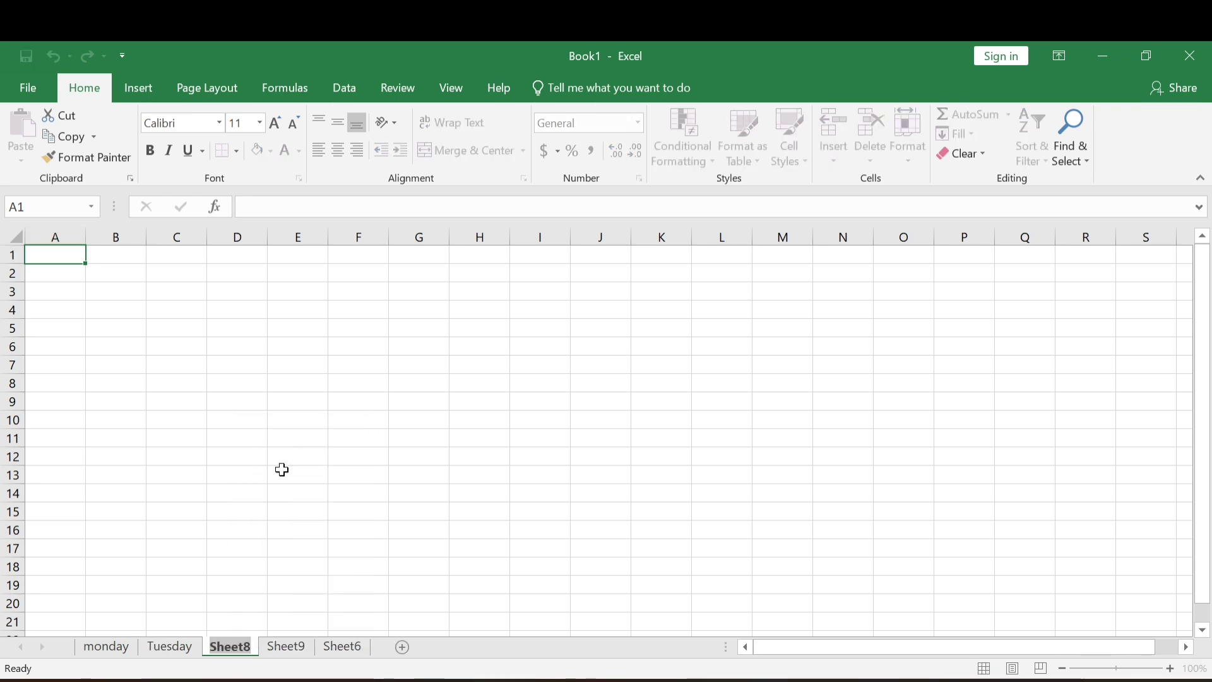
{"action": "type", "text": "Wedne"}
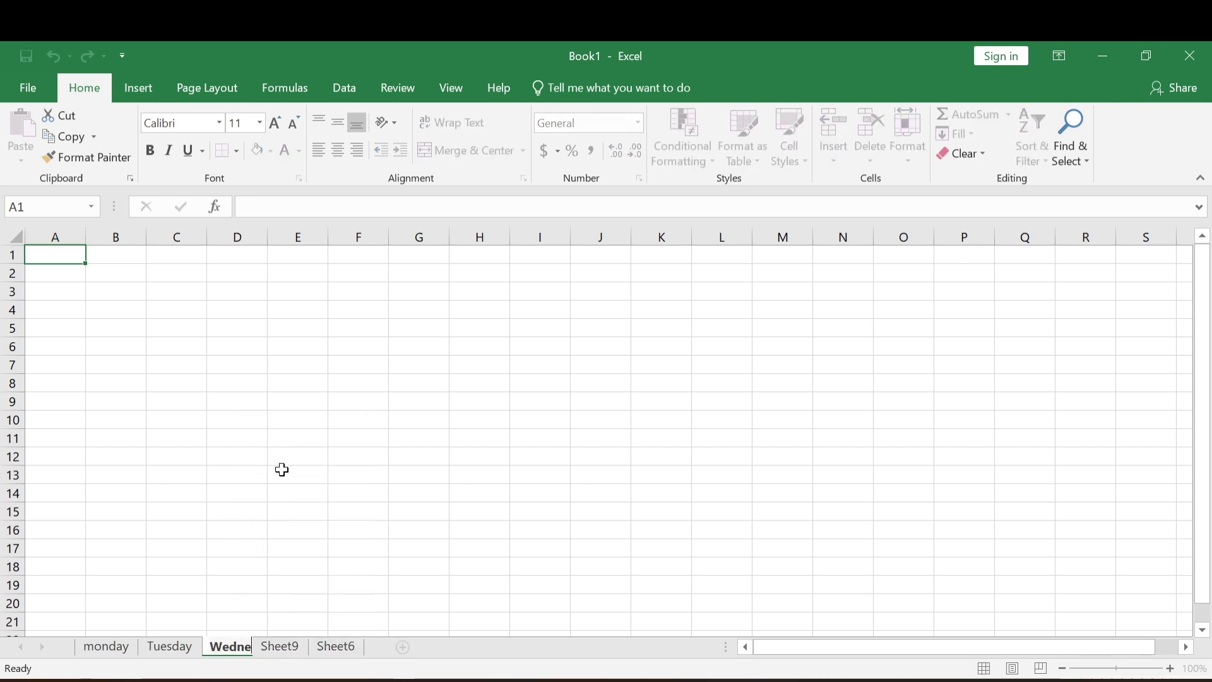
{"action": "type", "text": "sday"}
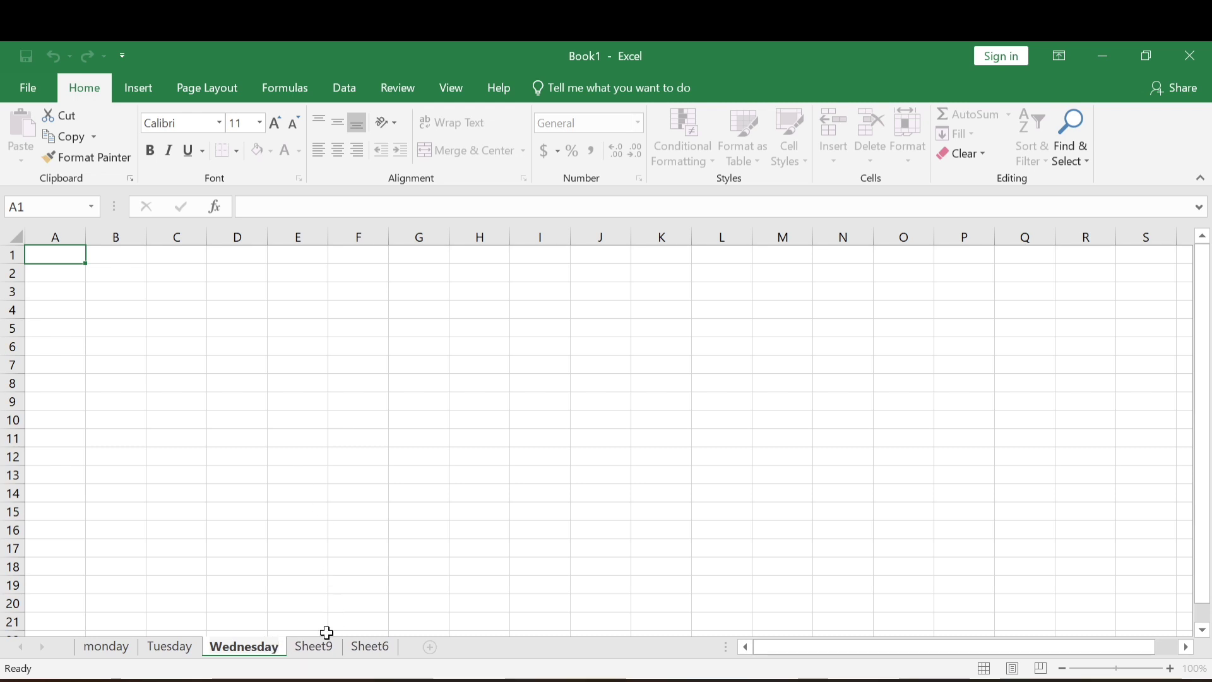
{"action": "left_click", "coordinate": [315, 646]}
{"action": "right_click", "coordinate": [317, 645]}
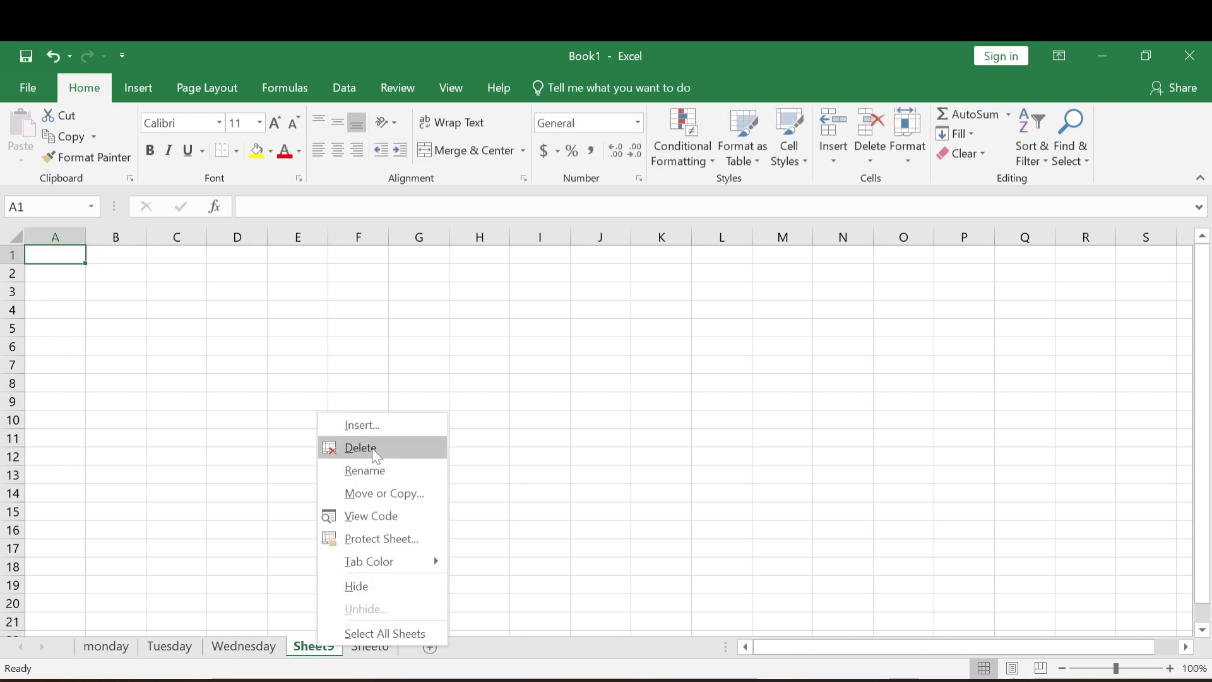
{"action": "left_click", "coordinate": [373, 470]}
{"action": "type", "text": "T"}
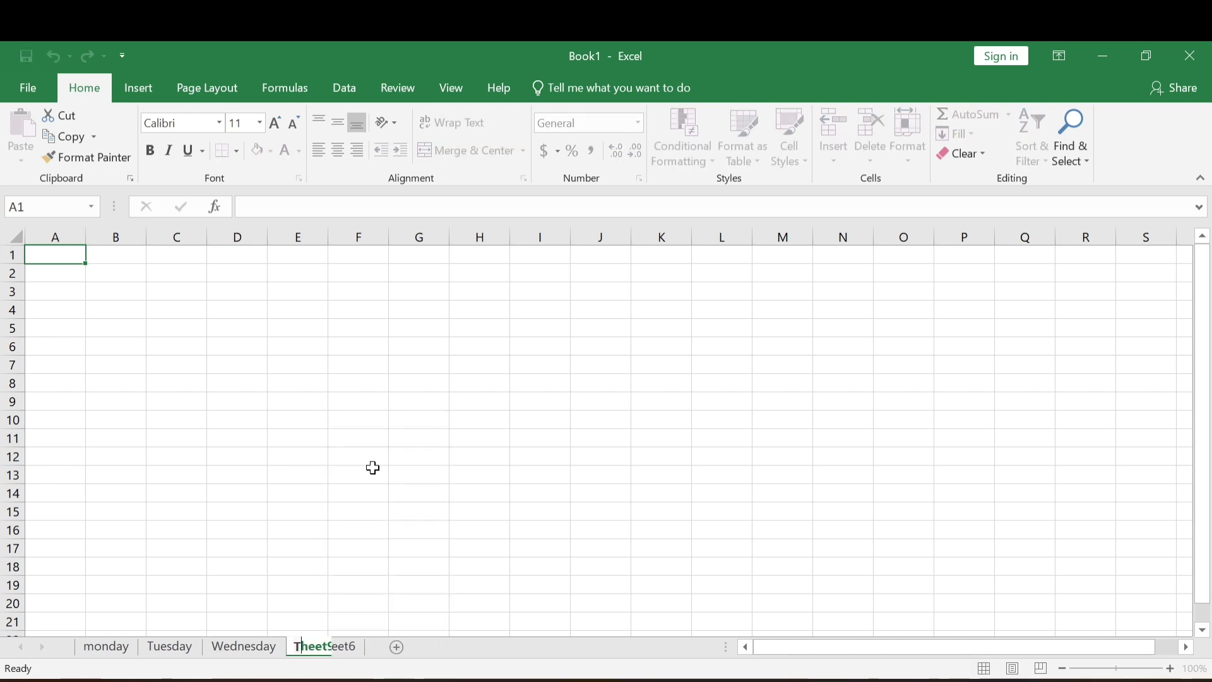
{"action": "type", "text": "hursday"}
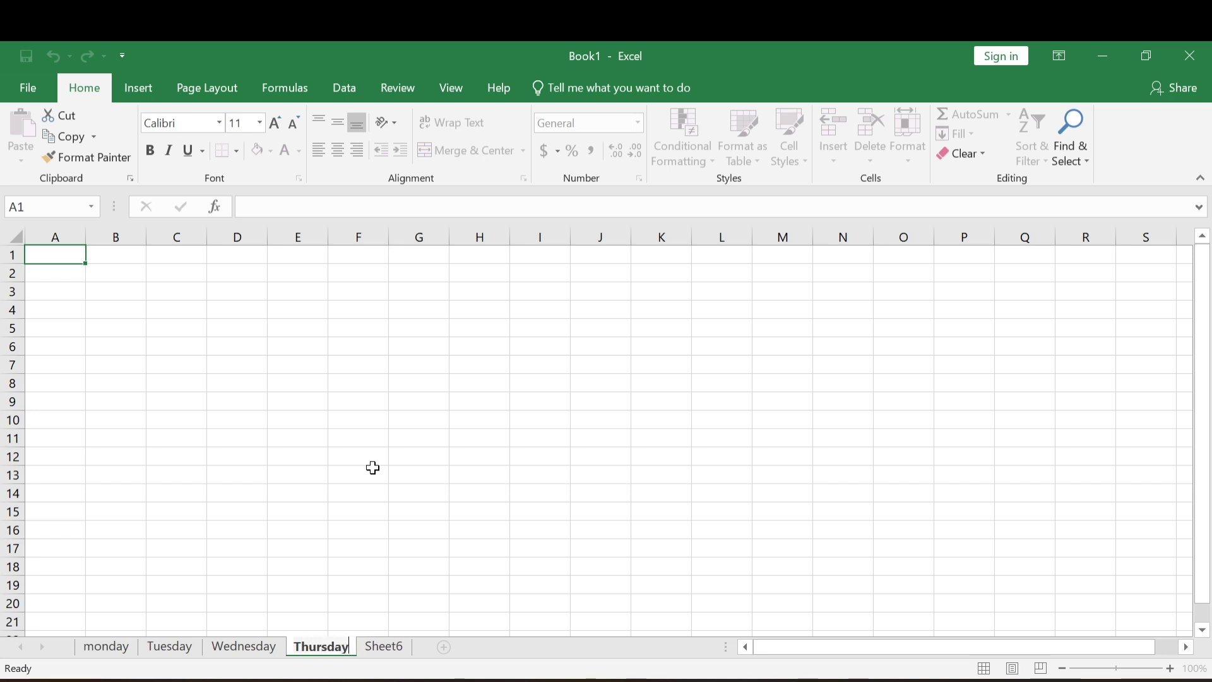
{"action": "right_click", "coordinate": [388, 645]}
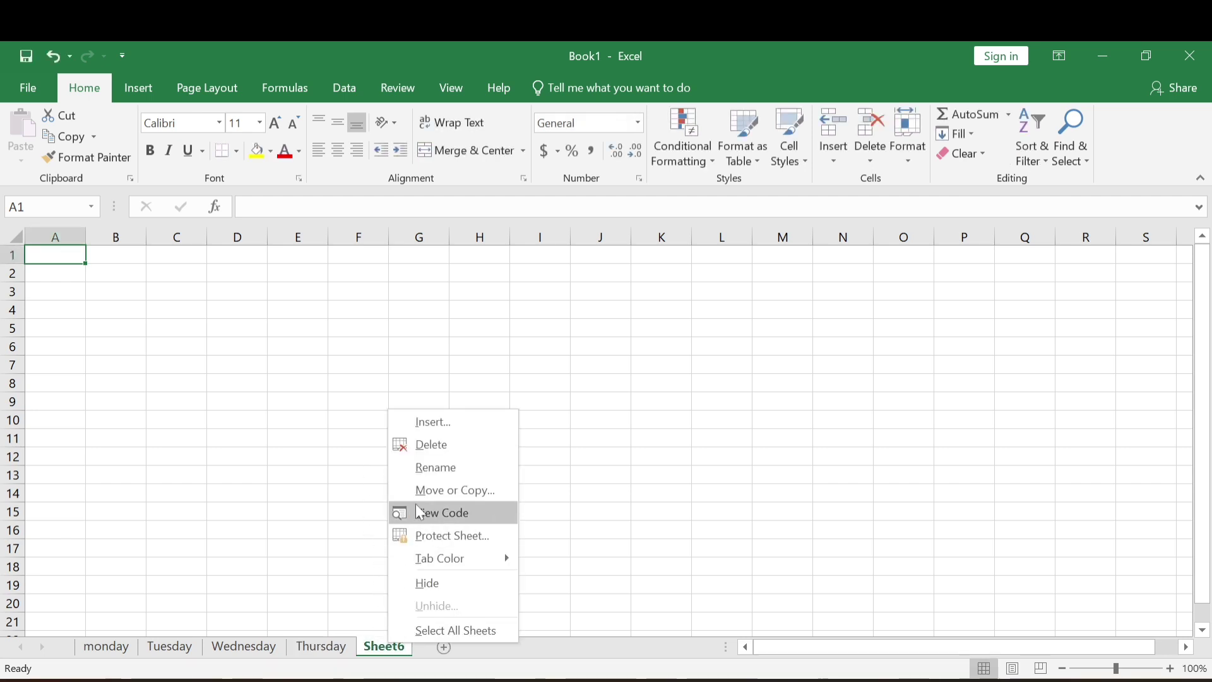
{"action": "left_click", "coordinate": [429, 467]}
{"action": "type", "text": "F"}
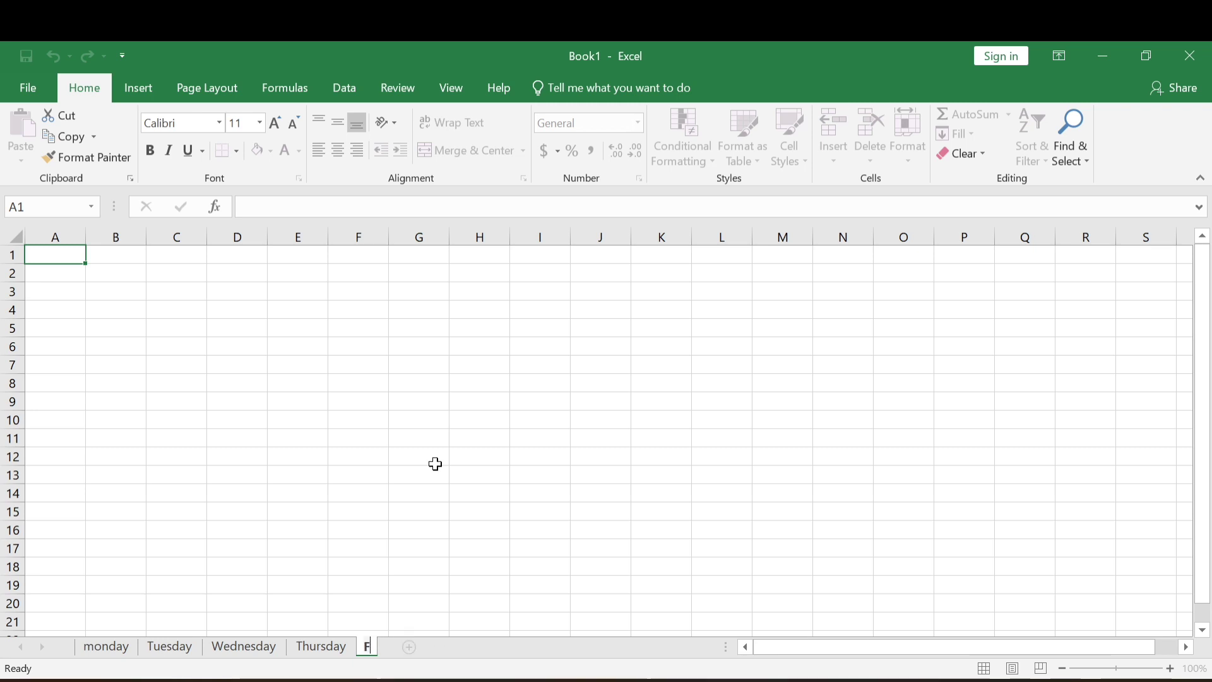
{"action": "type", "text": "riday"}
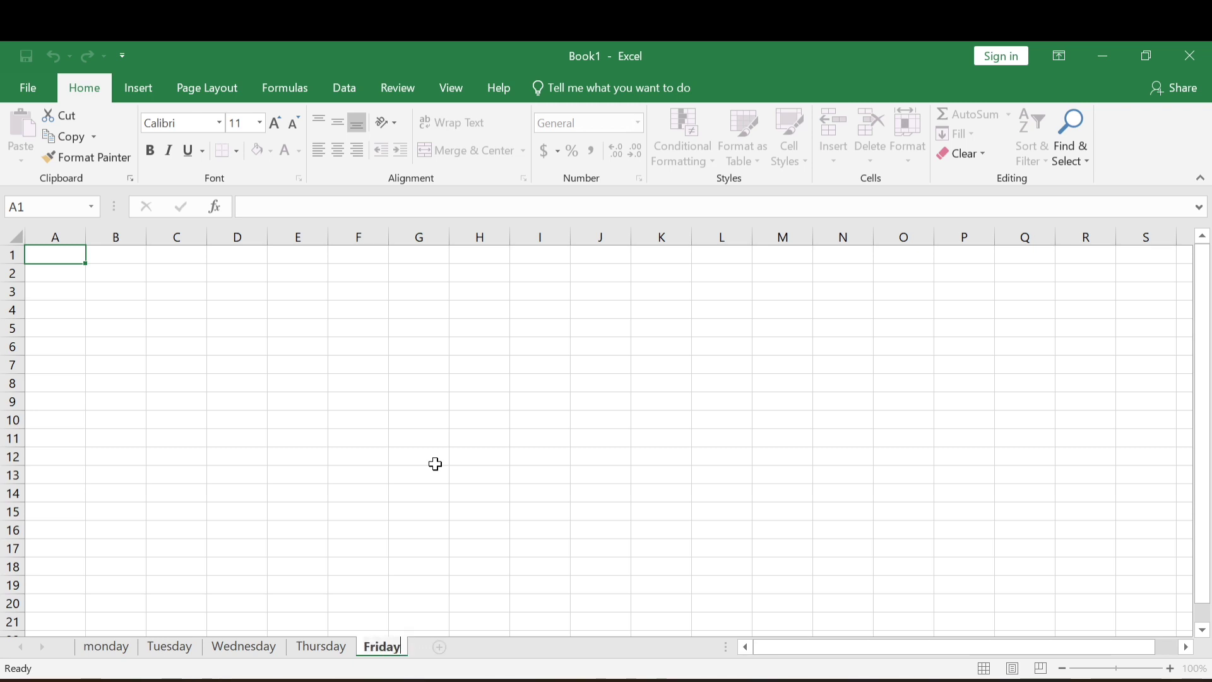
{"action": "left_click", "coordinate": [331, 649]}
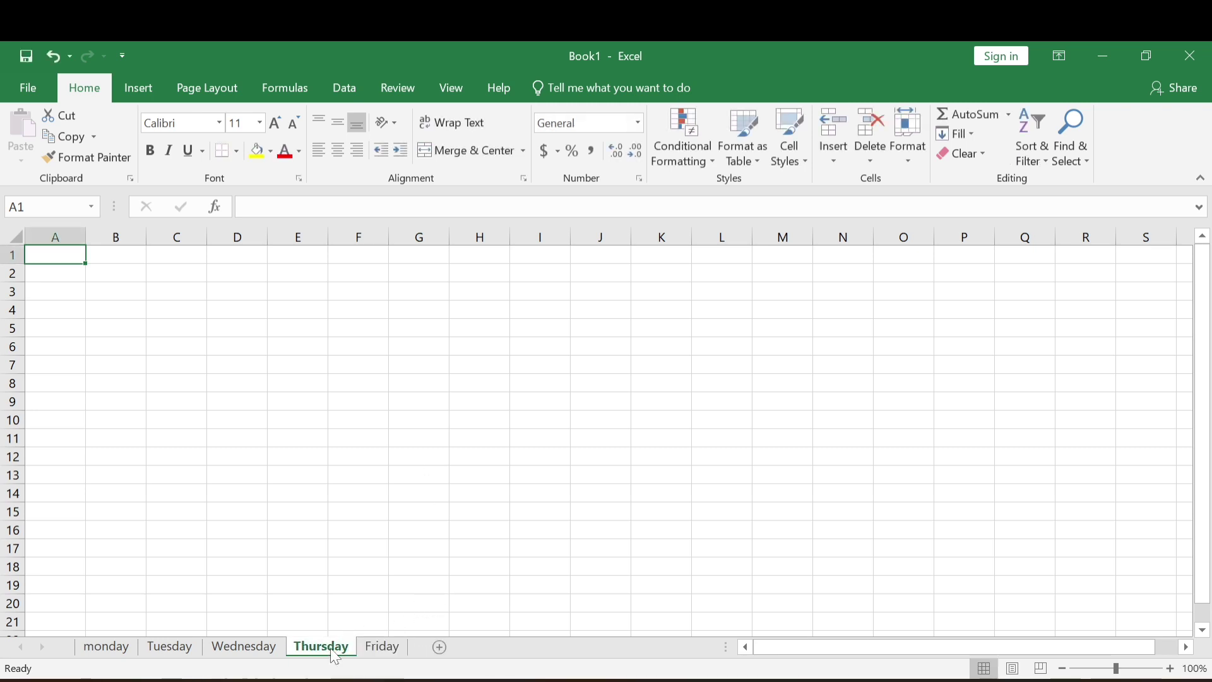
Step: Permanently delete the Friday sheet and return to the monday sheet
{"action": "left_click", "coordinate": [374, 650]}
{"action": "right_click", "coordinate": [374, 650]}
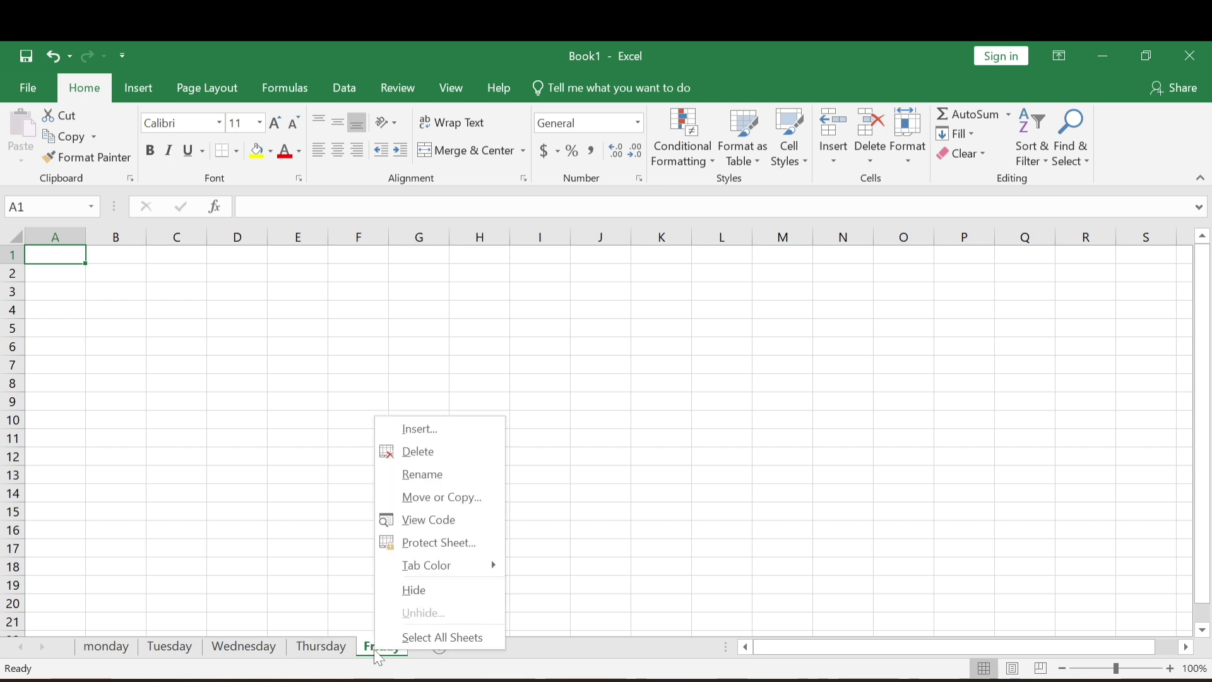
{"action": "left_click", "coordinate": [419, 452]}
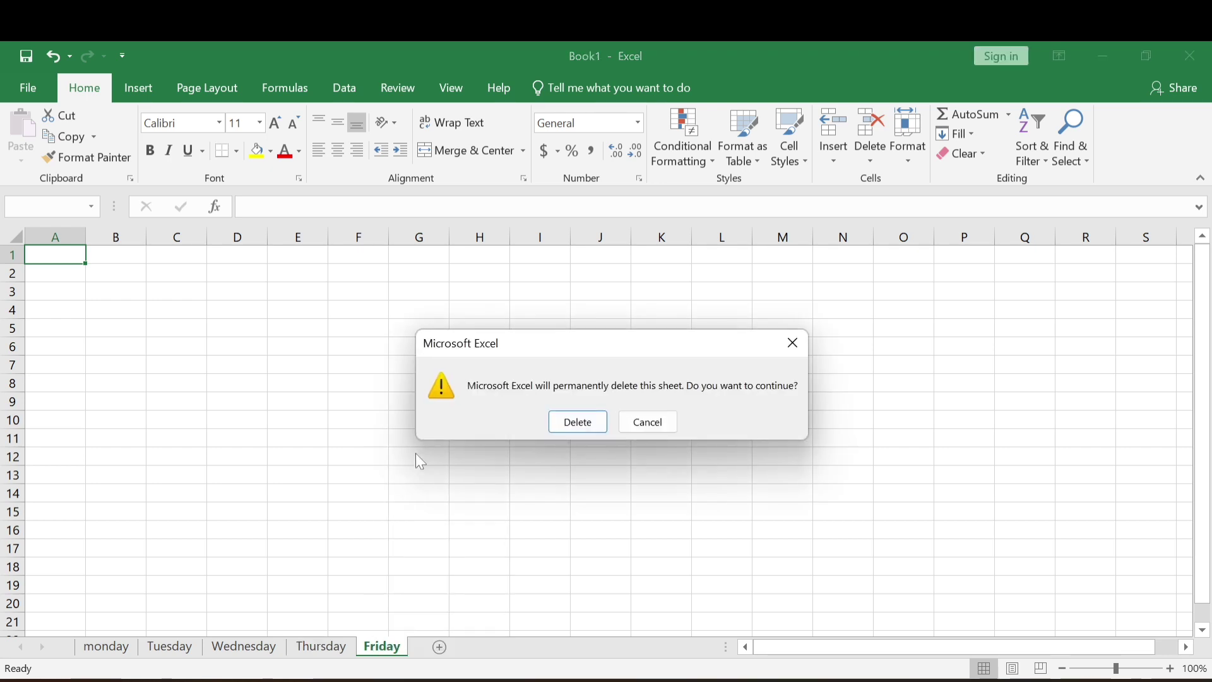
{"action": "left_click", "coordinate": [582, 423]}
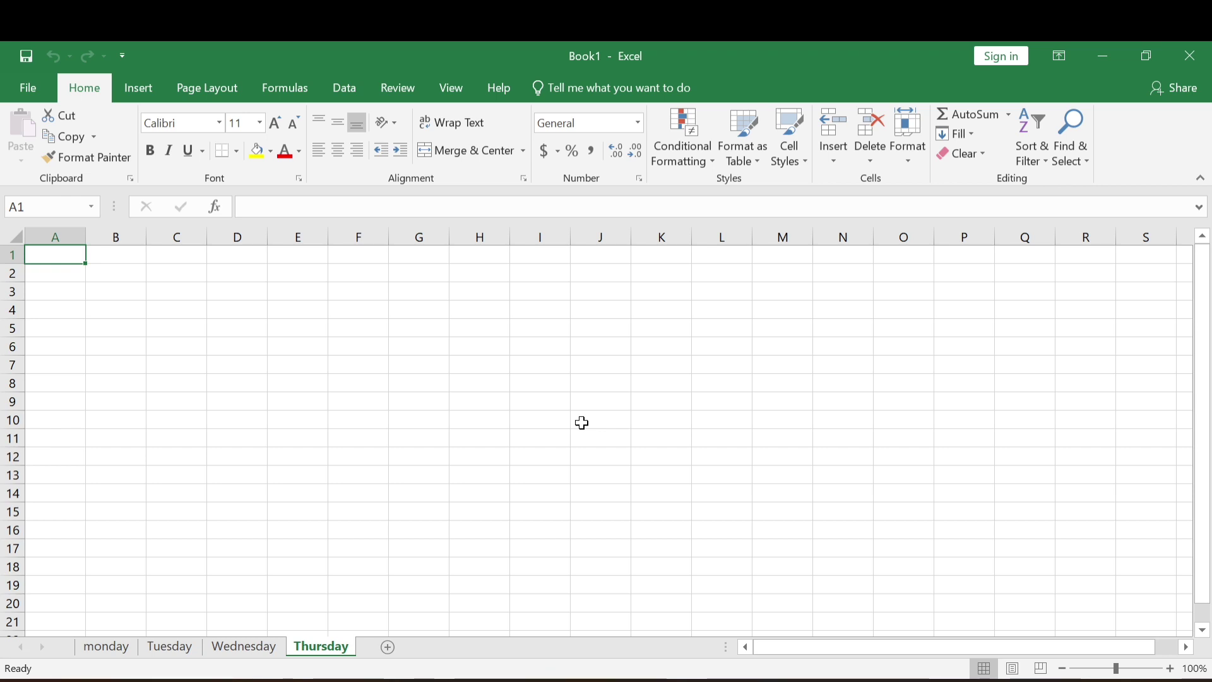
{"action": "left_click", "coordinate": [107, 647]}
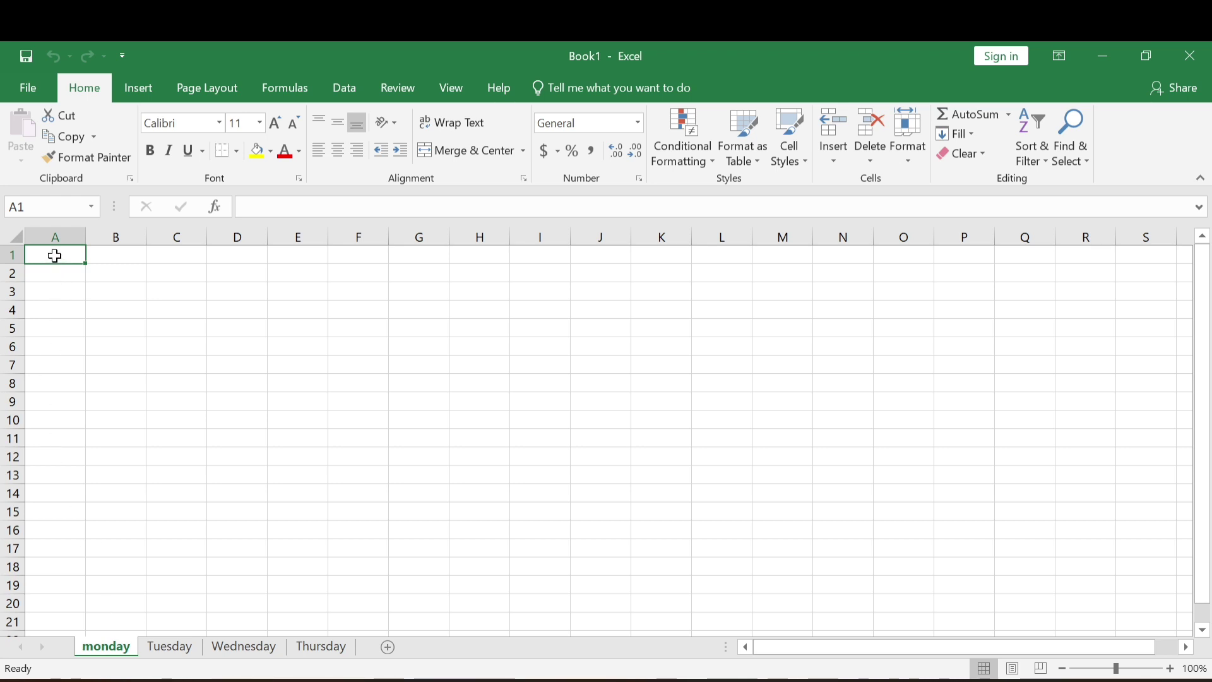
Step: Enter 'Youtube' in cell A1 and make its text red
{"action": "type", "text": "Yo"}
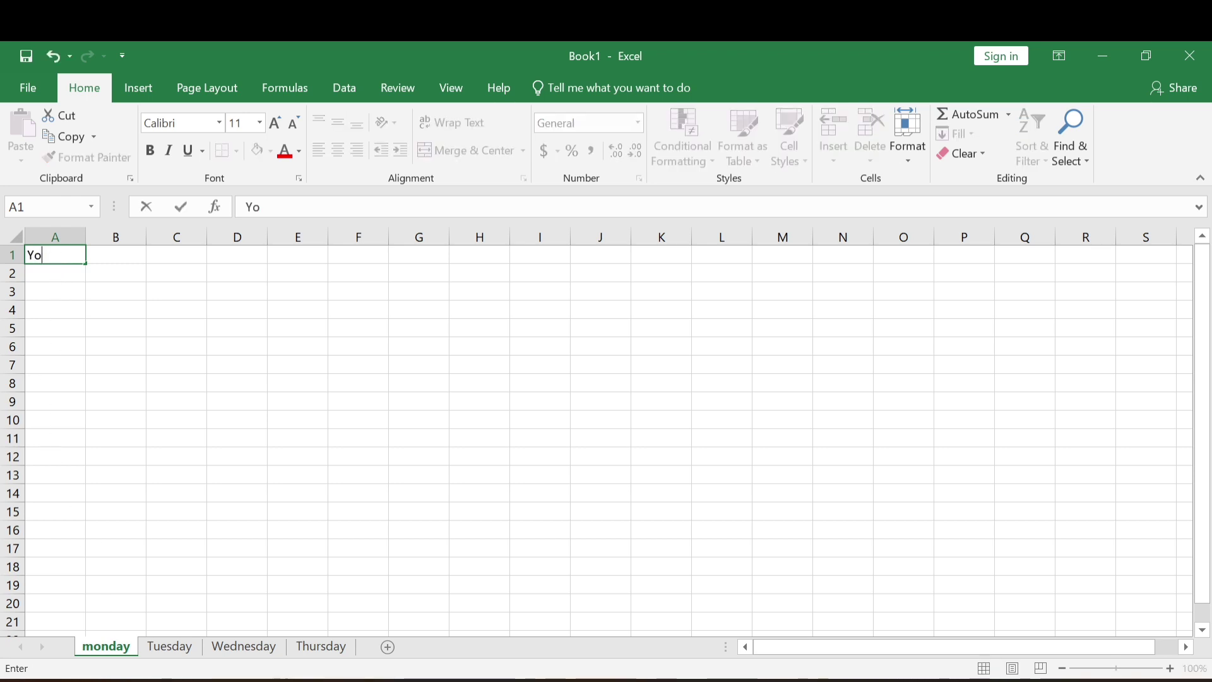
{"action": "type", "text": "utube"}
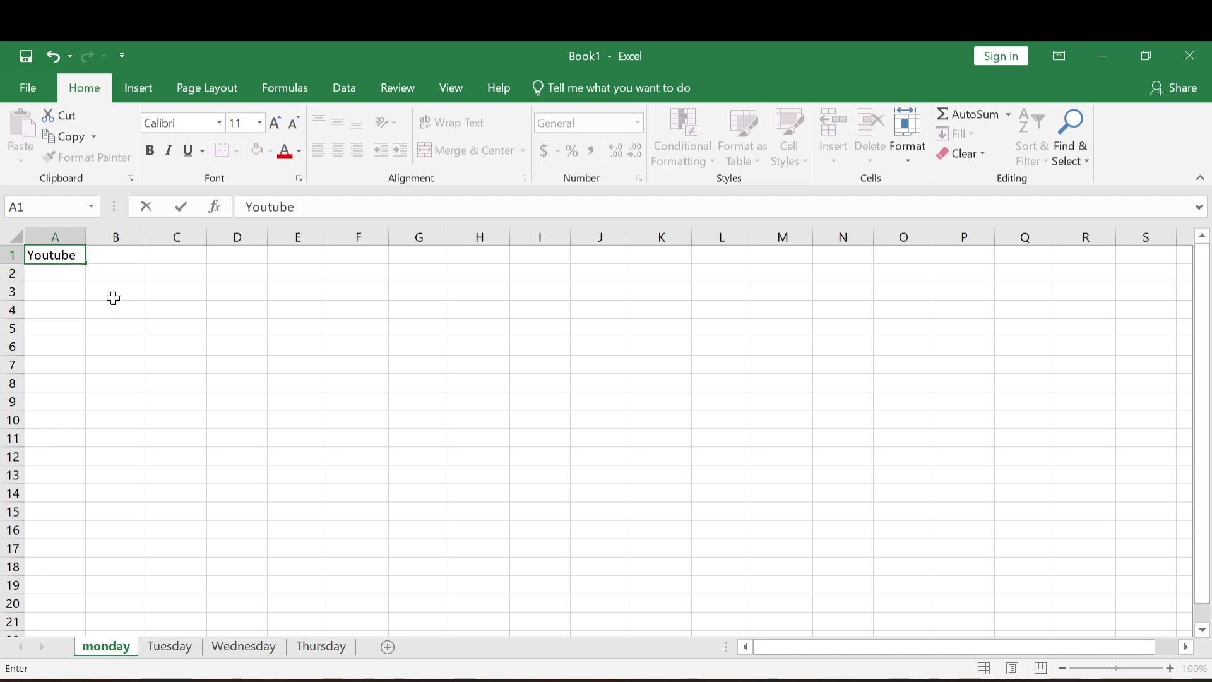
{"action": "left_click", "coordinate": [299, 151]}
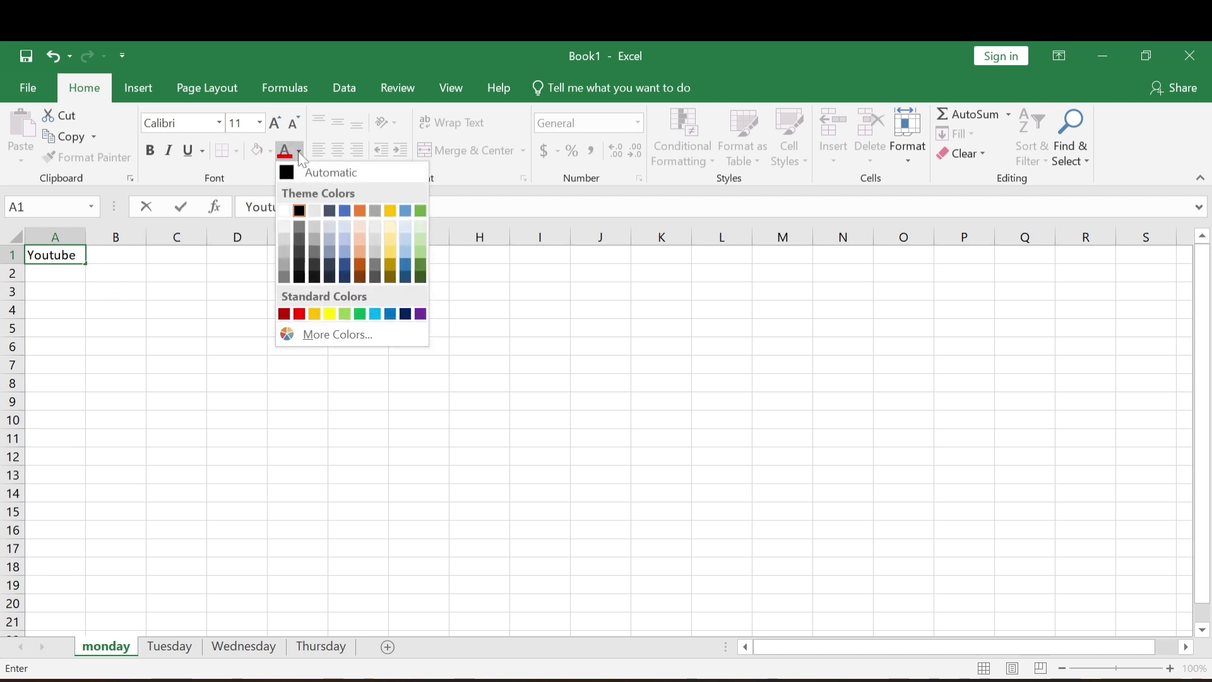
{"action": "left_click", "coordinate": [300, 314]}
{"action": "left_click", "coordinate": [294, 312]}
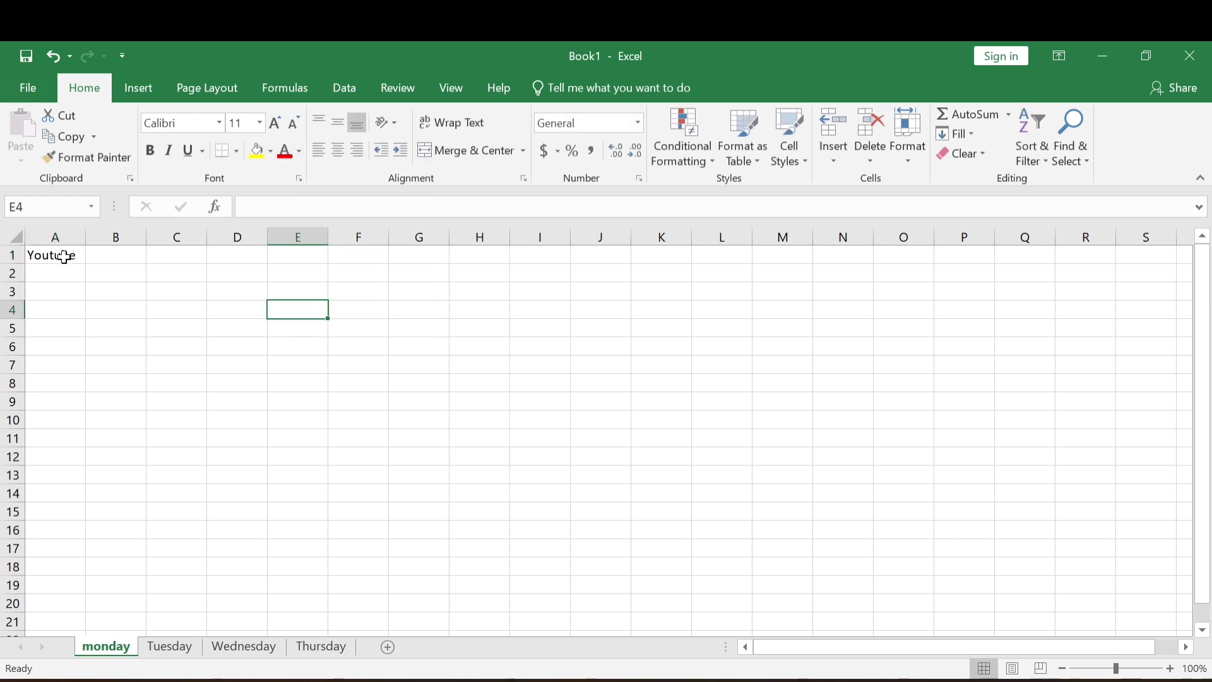
{"action": "left_click", "coordinate": [68, 256]}
{"action": "left_click", "coordinate": [300, 155]}
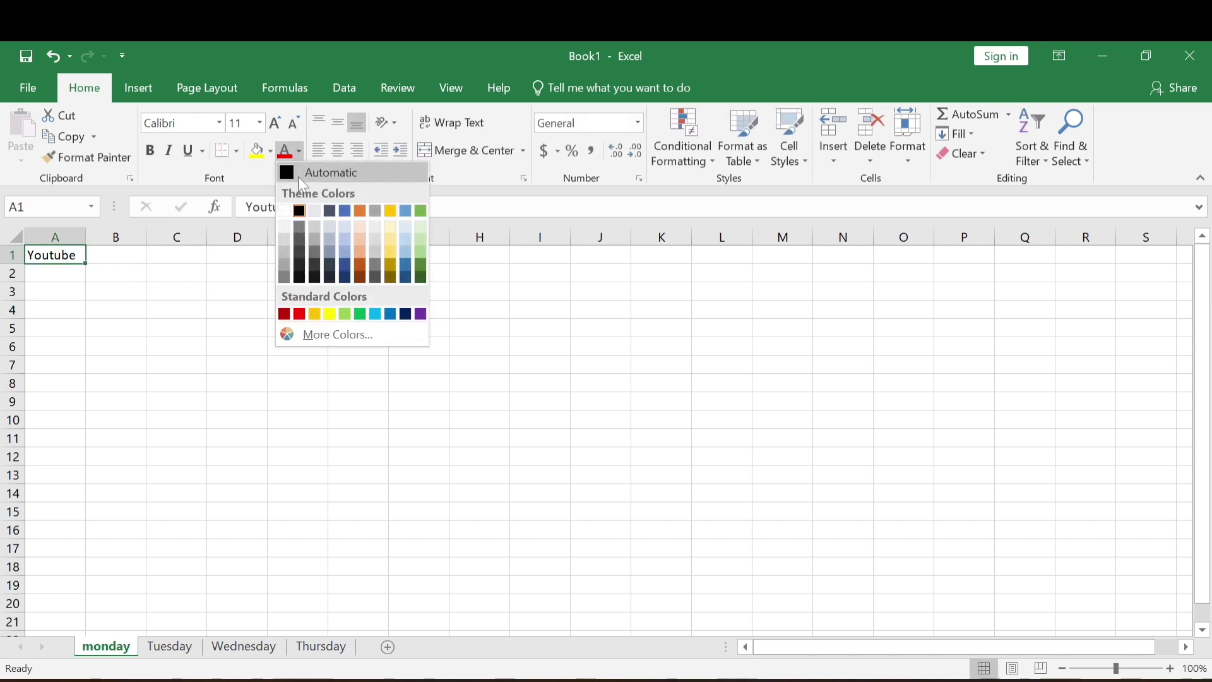
{"action": "left_click", "coordinate": [294, 313]}
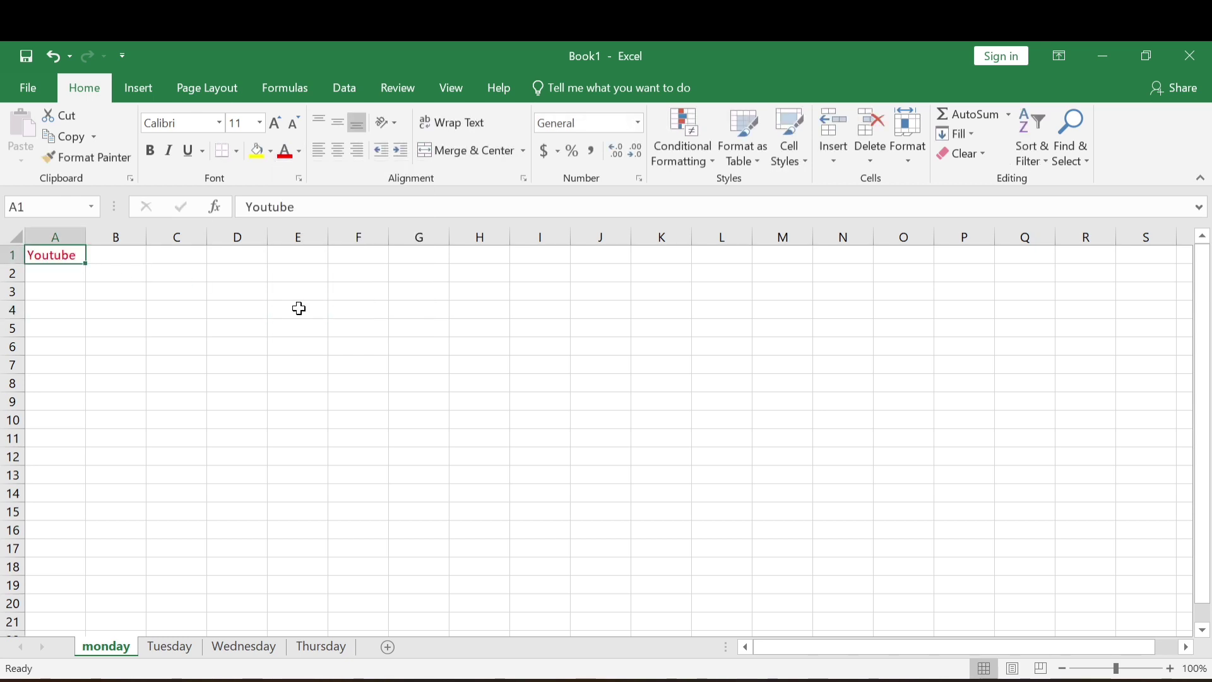
Step: Give cell A1 a yellow background fill
{"action": "left_click", "coordinate": [272, 151]}
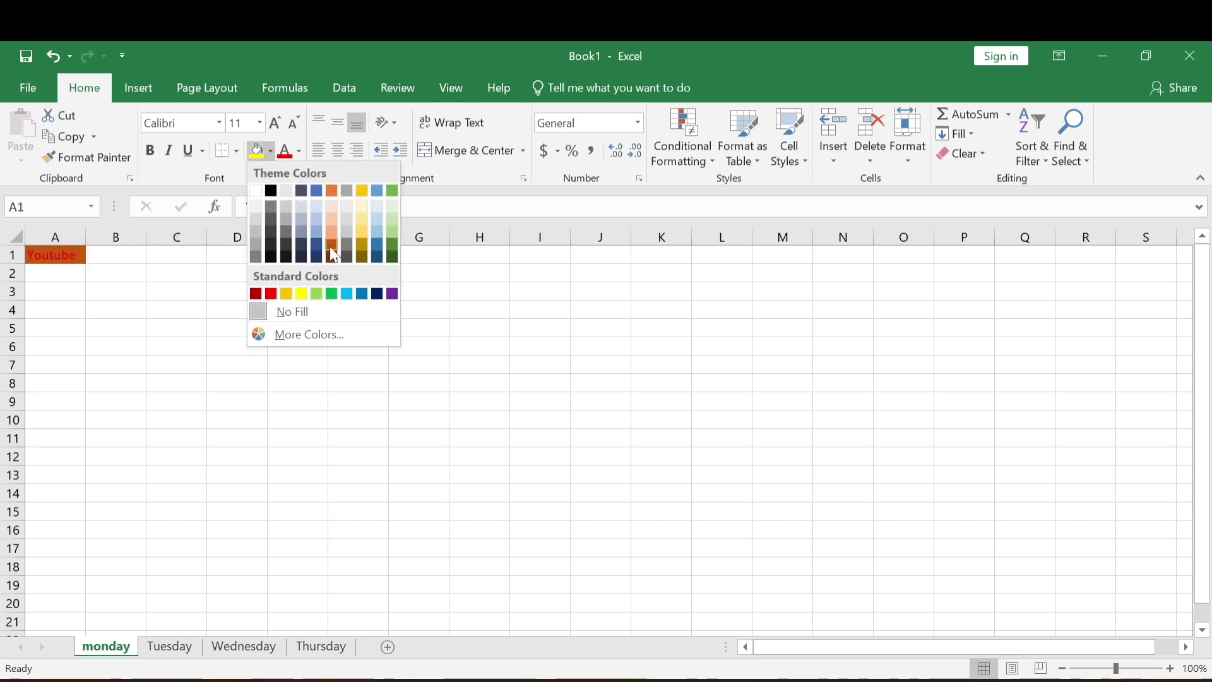
{"action": "left_click", "coordinate": [301, 294]}
{"action": "left_click", "coordinate": [186, 310]}
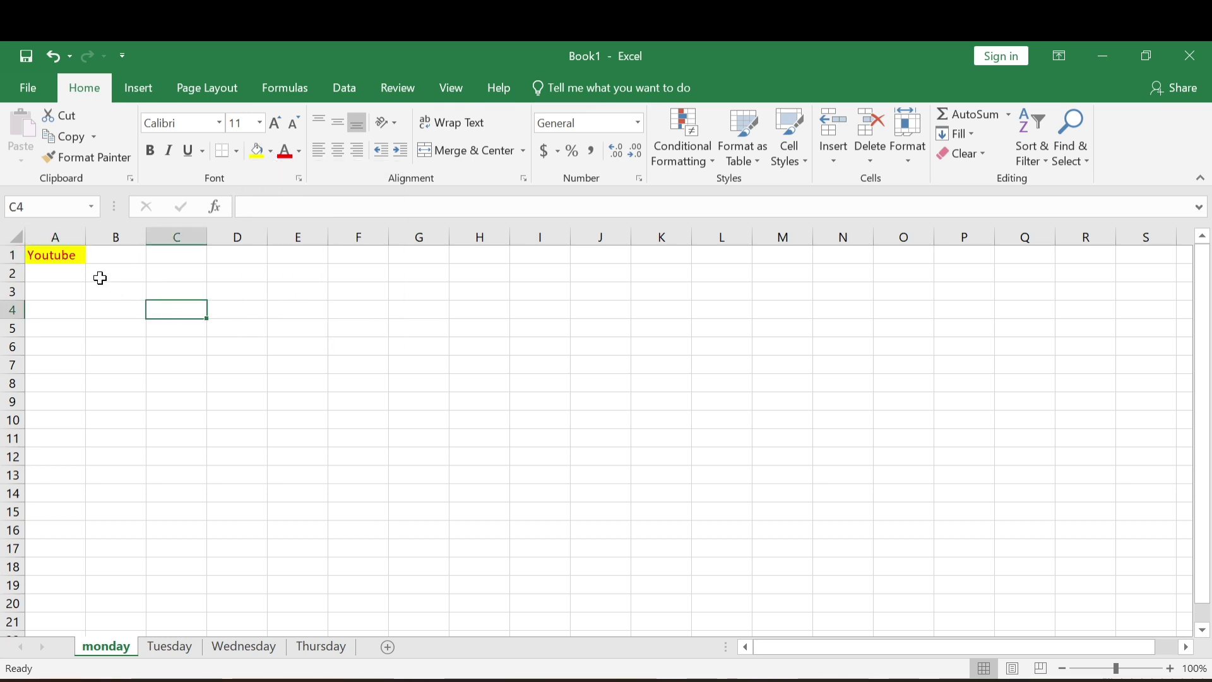
{"action": "left_click", "coordinate": [70, 255]}
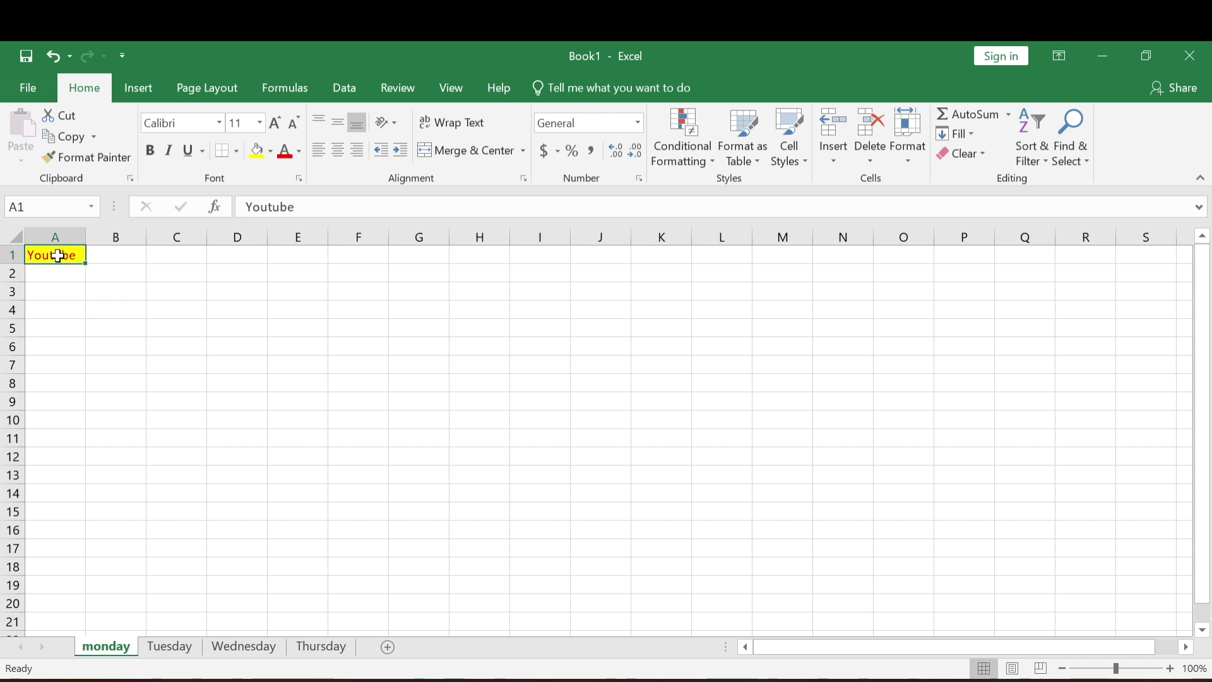
Step: Copy the monday sheet via Move or Copy, creating 'monday (2)' before the original
{"action": "right_click", "coordinate": [116, 650]}
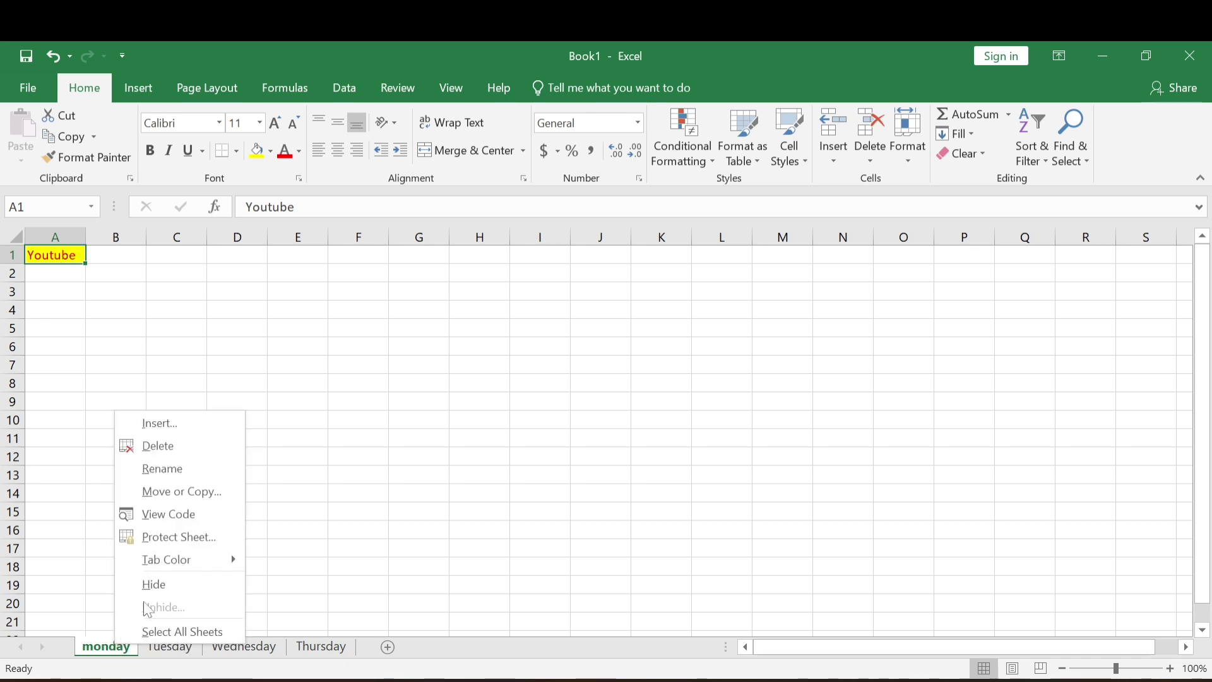
{"action": "left_click", "coordinate": [177, 496]}
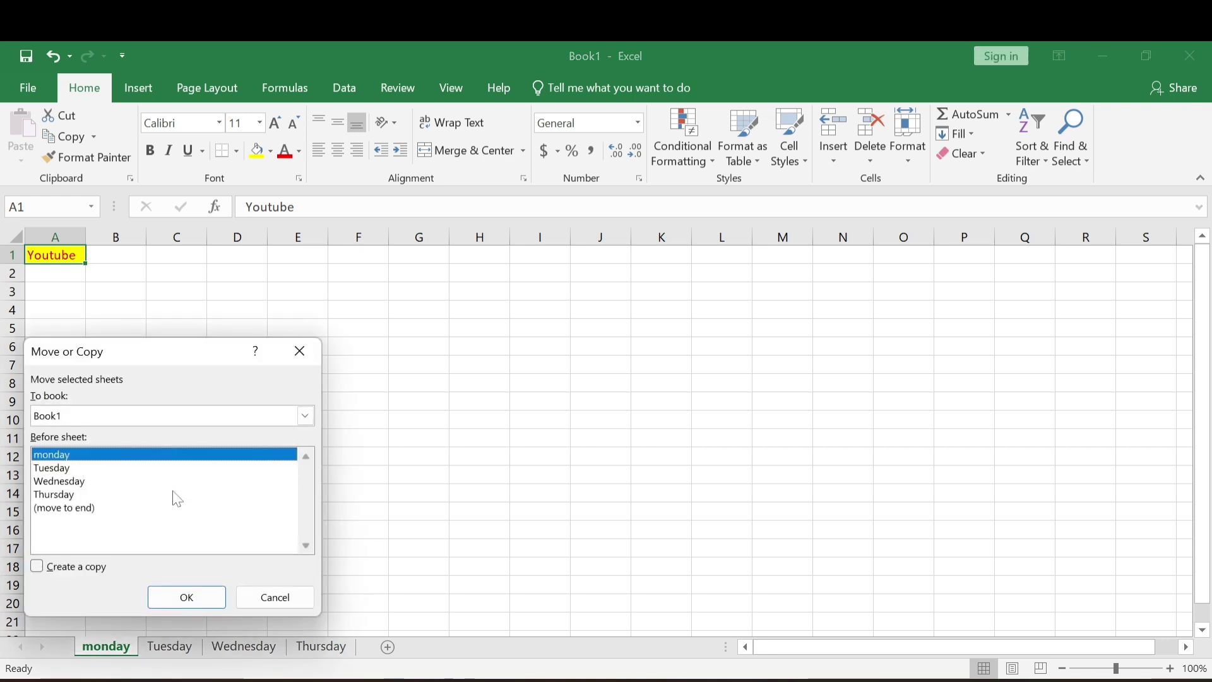
{"action": "left_click", "coordinate": [38, 568]}
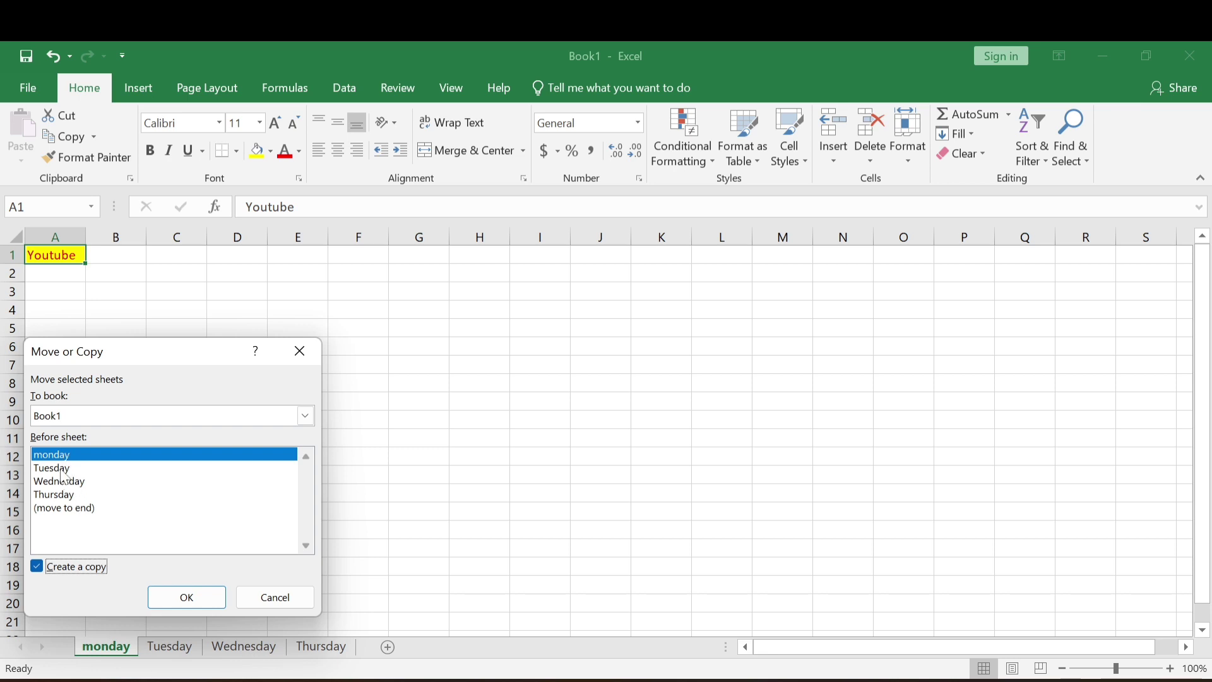
{"action": "left_click", "coordinate": [191, 602]}
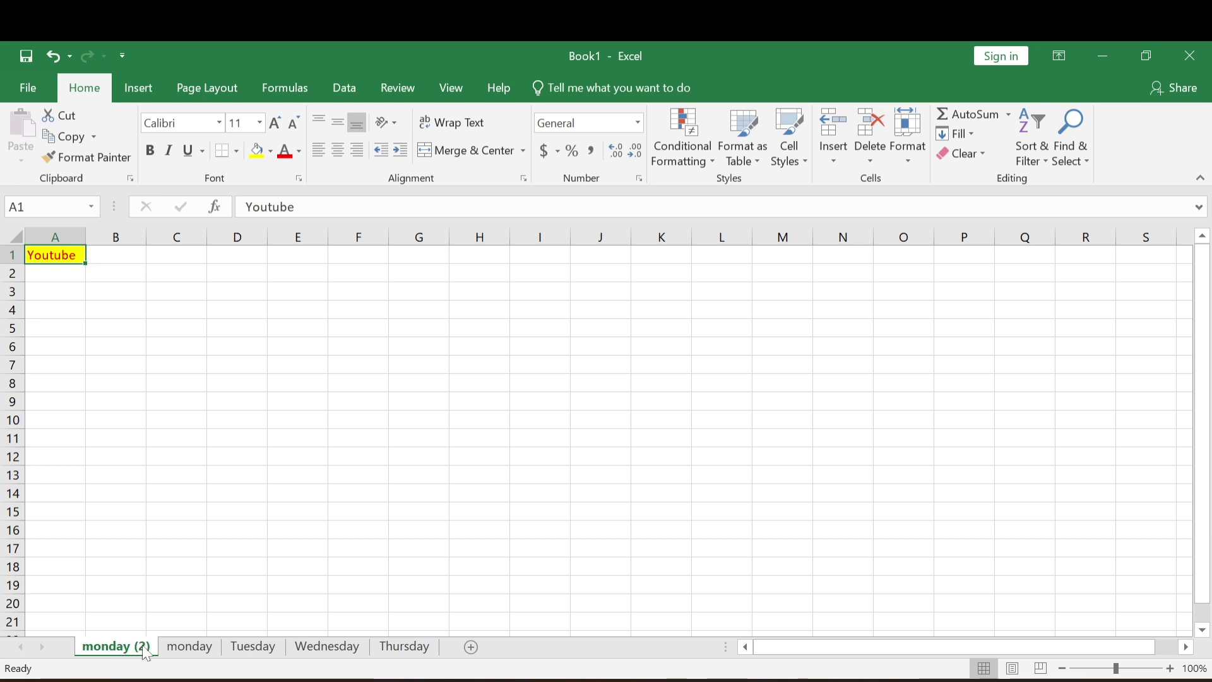
{"action": "left_click", "coordinate": [190, 654]}
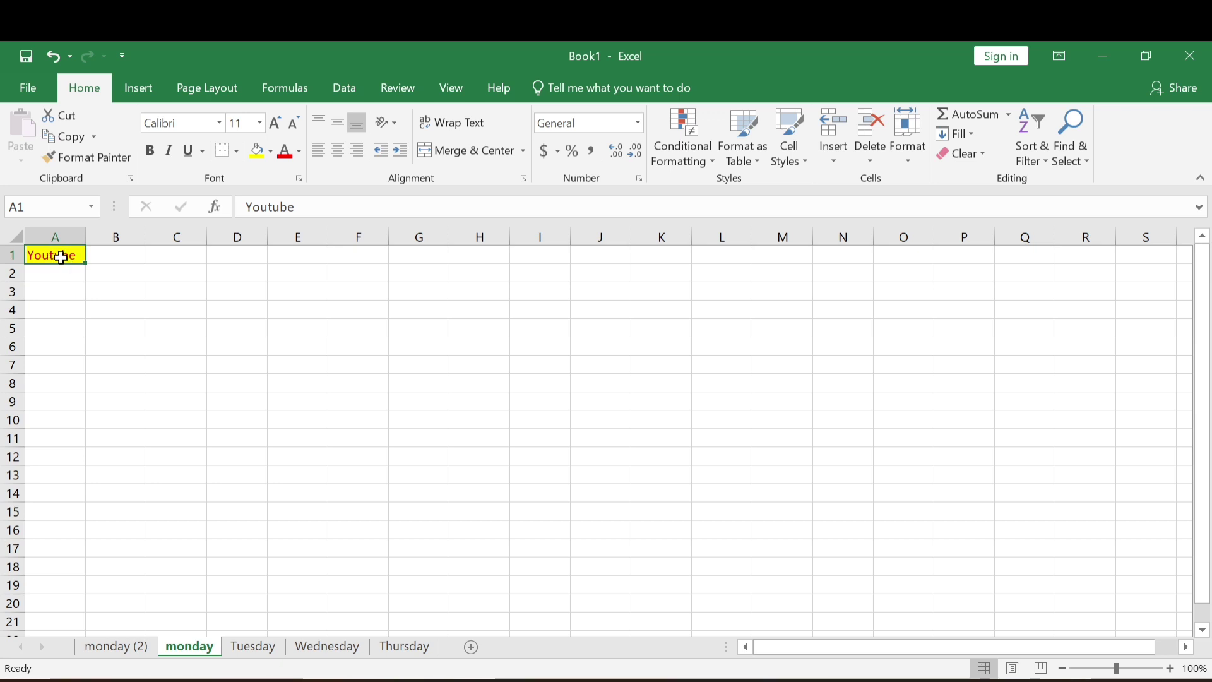
{"action": "left_click", "coordinate": [116, 646]}
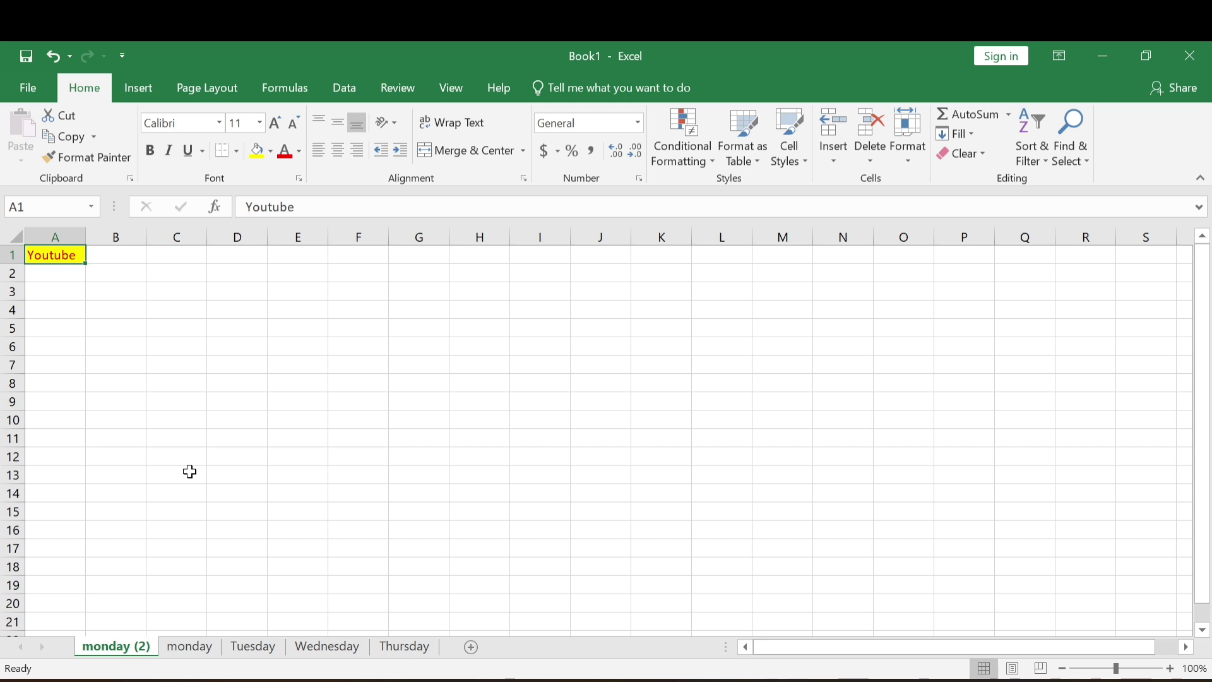
Step: Colour the monday tab red and the Tuesday tab yellow
{"action": "right_click", "coordinate": [191, 650]}
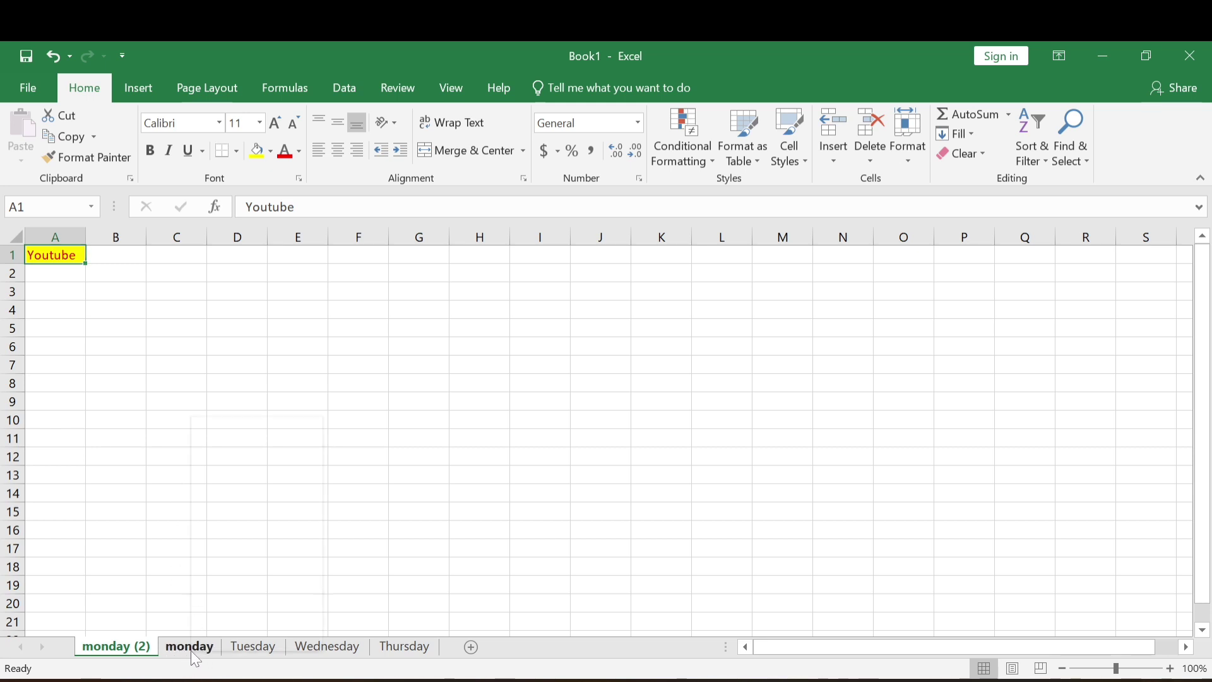
{"action": "mouse_move", "coordinate": [265, 576]}
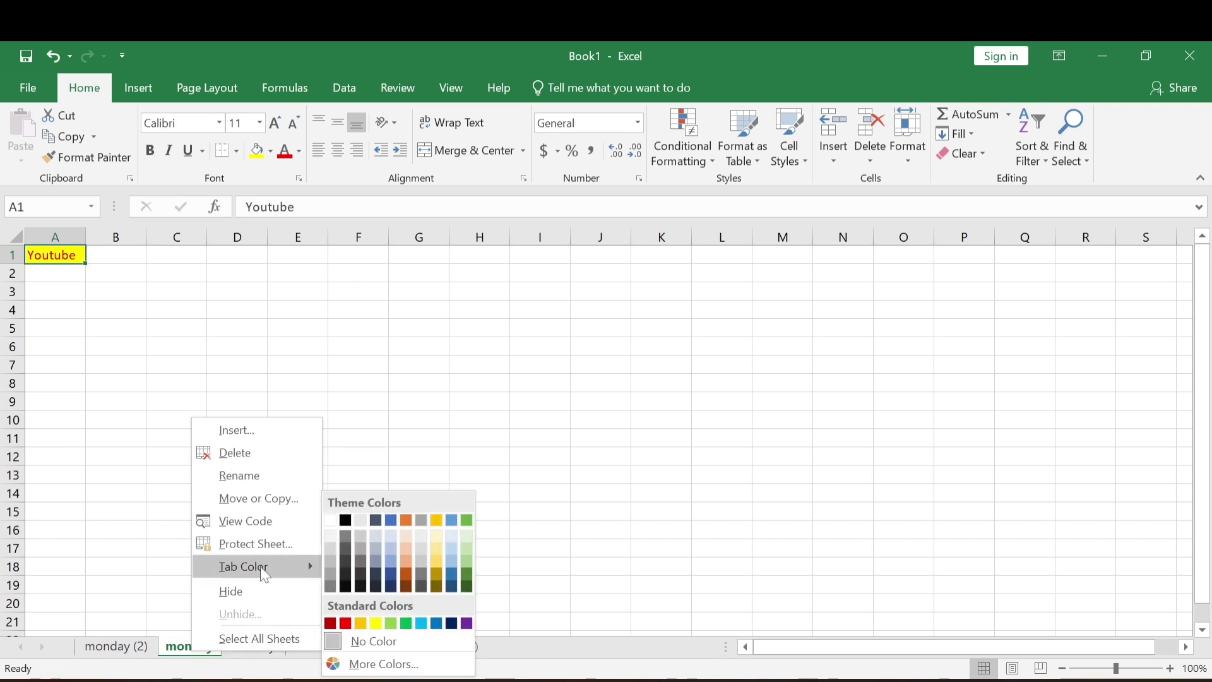
{"action": "left_click", "coordinate": [347, 625]}
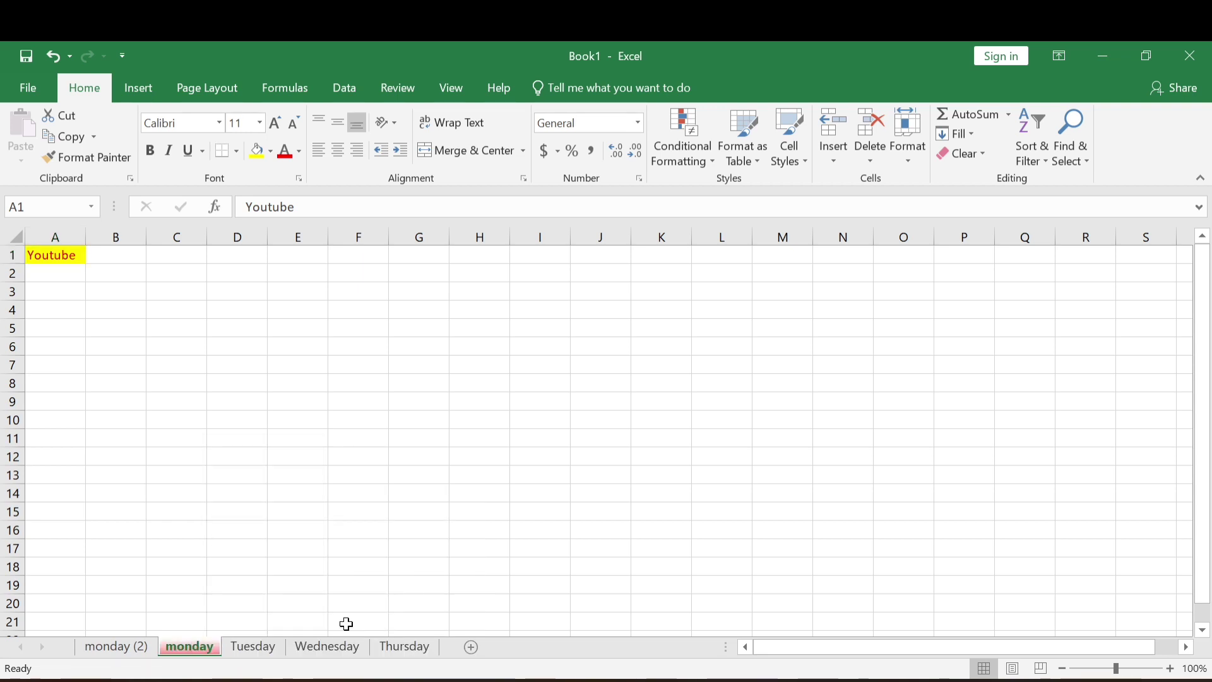
{"action": "right_click", "coordinate": [250, 650]}
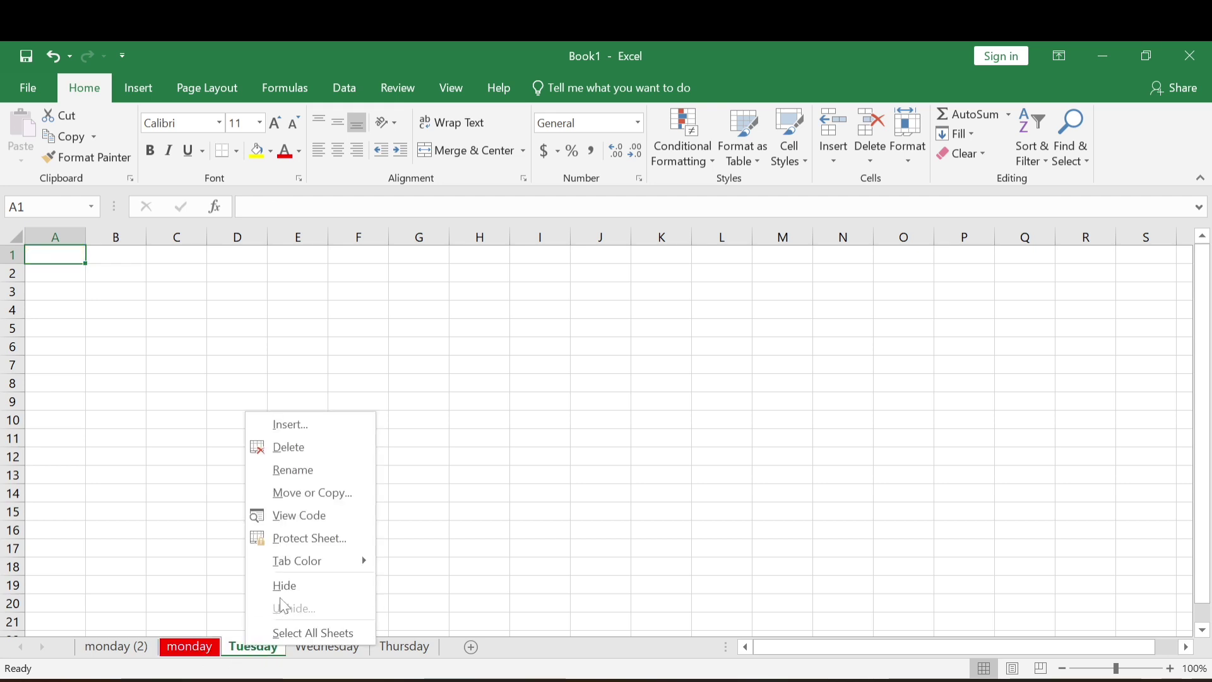
{"action": "mouse_move", "coordinate": [303, 560]}
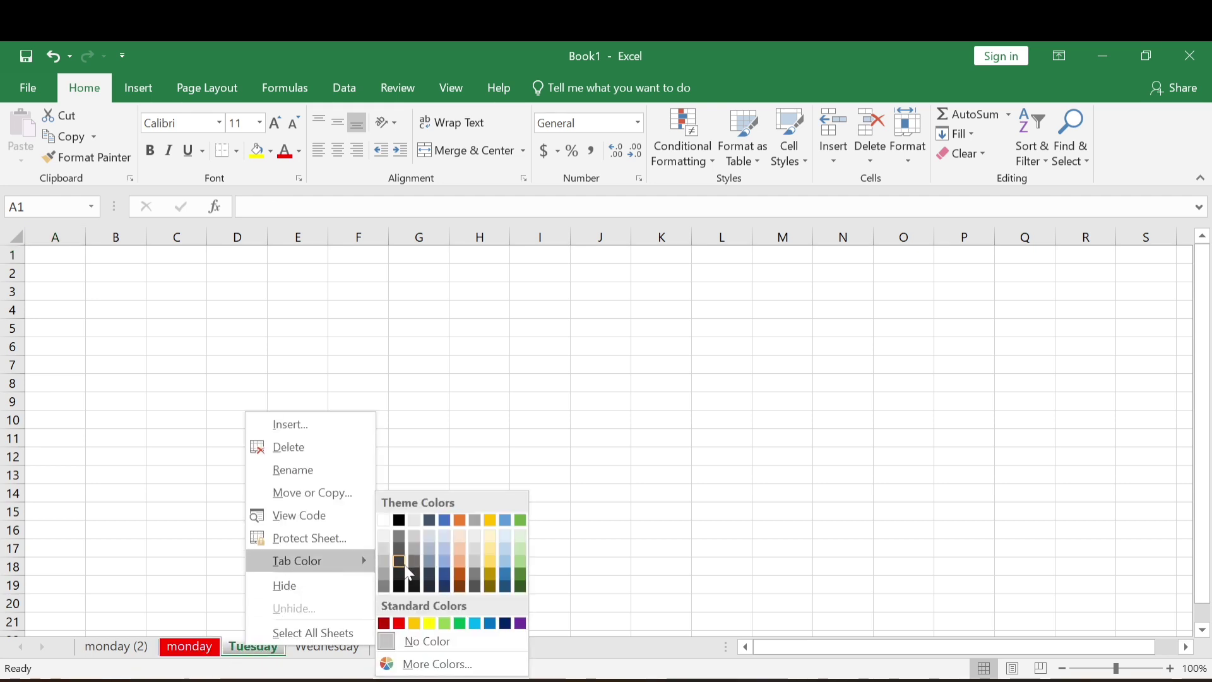
{"action": "left_click", "coordinate": [429, 623]}
Step: Colour the Wednesday tab green and the Thursday tab olive brown
{"action": "left_click", "coordinate": [329, 651]}
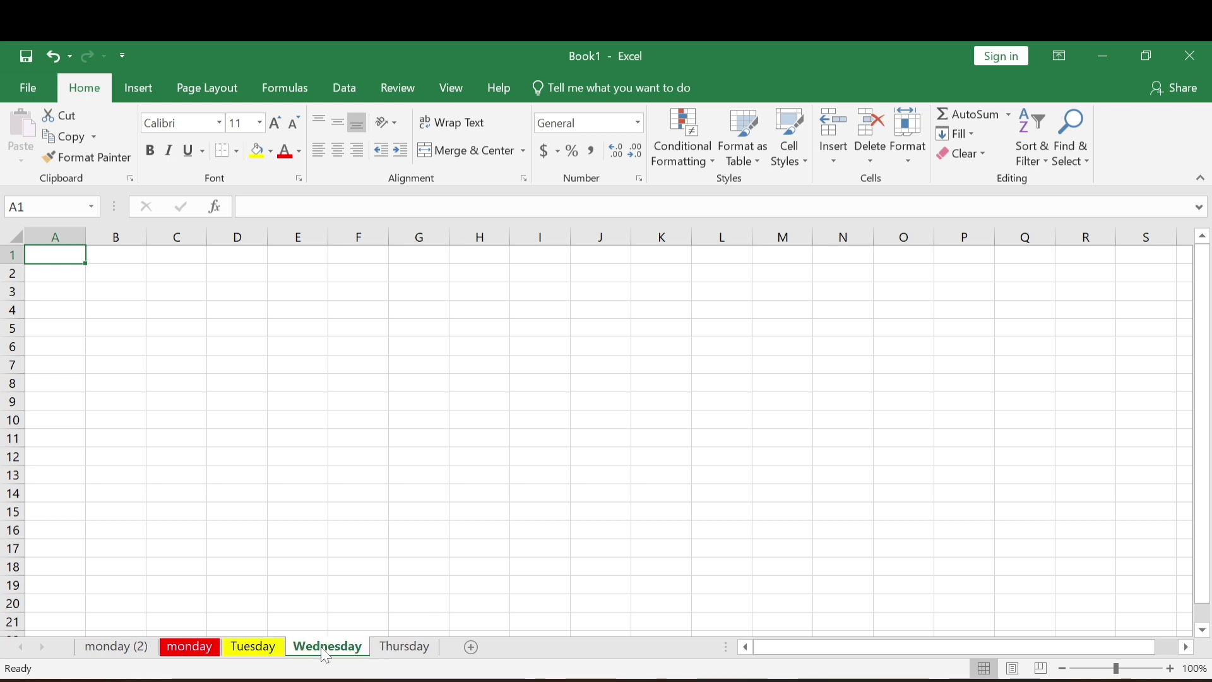
{"action": "right_click", "coordinate": [326, 656]}
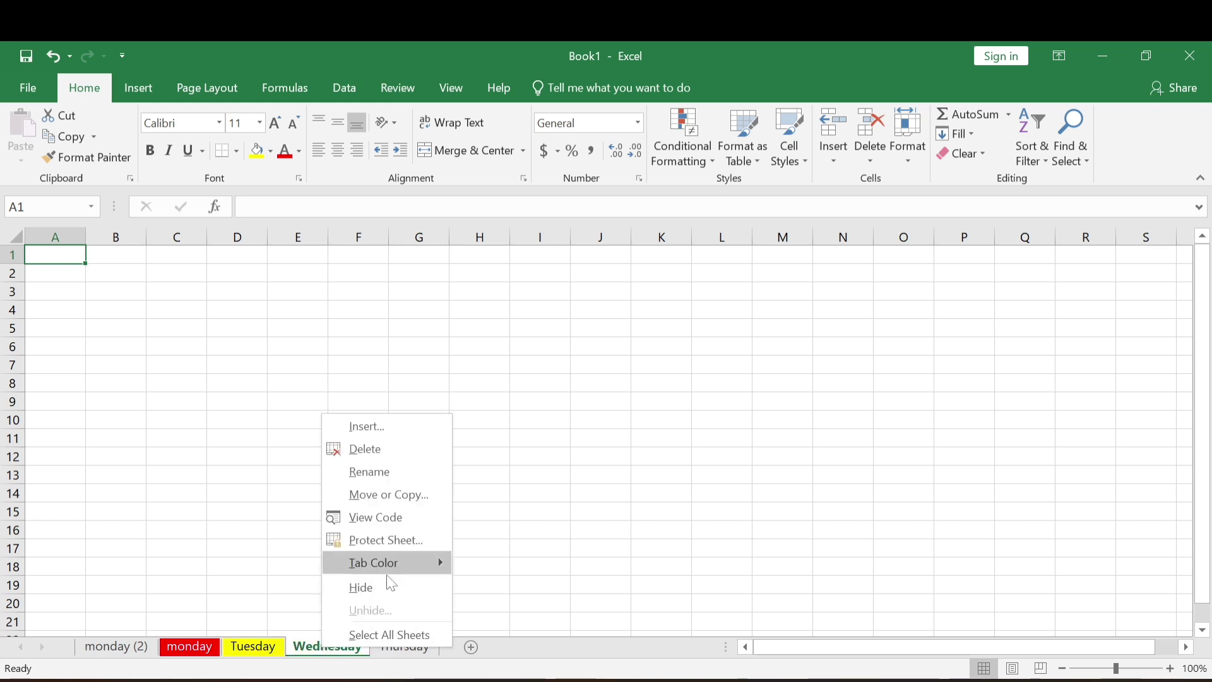
{"action": "mouse_move", "coordinate": [391, 568]}
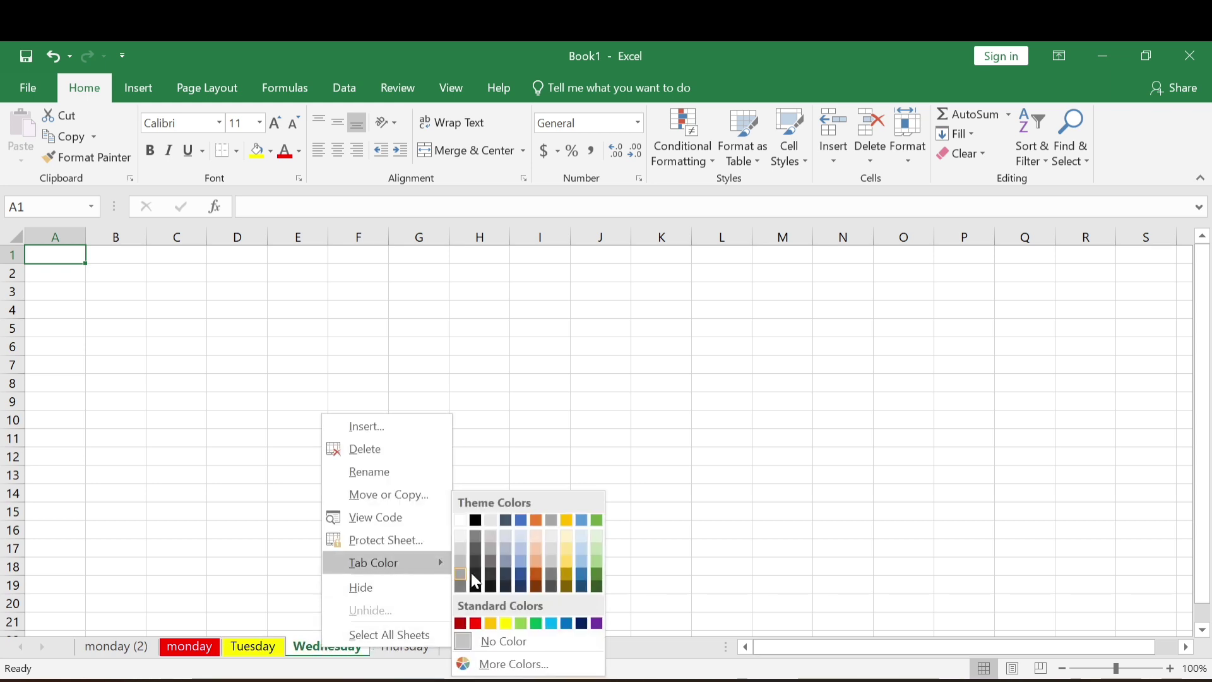
{"action": "left_click", "coordinate": [536, 623]}
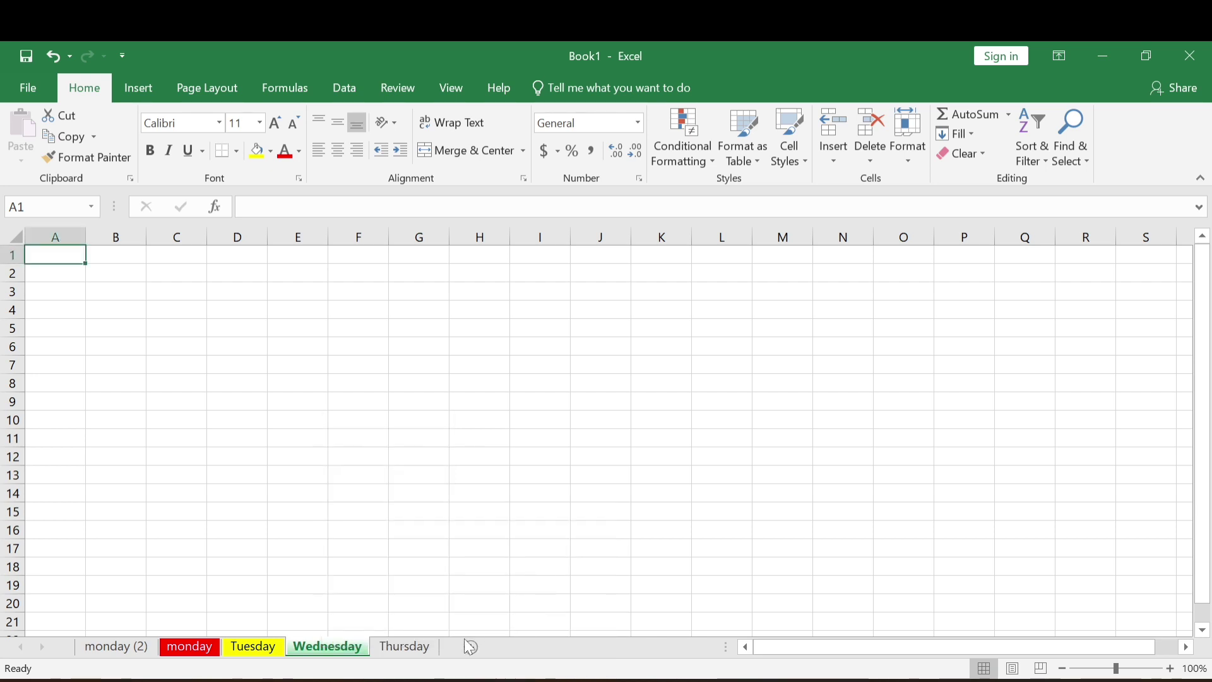
{"action": "right_click", "coordinate": [408, 657]}
{"action": "mouse_move", "coordinate": [452, 561]}
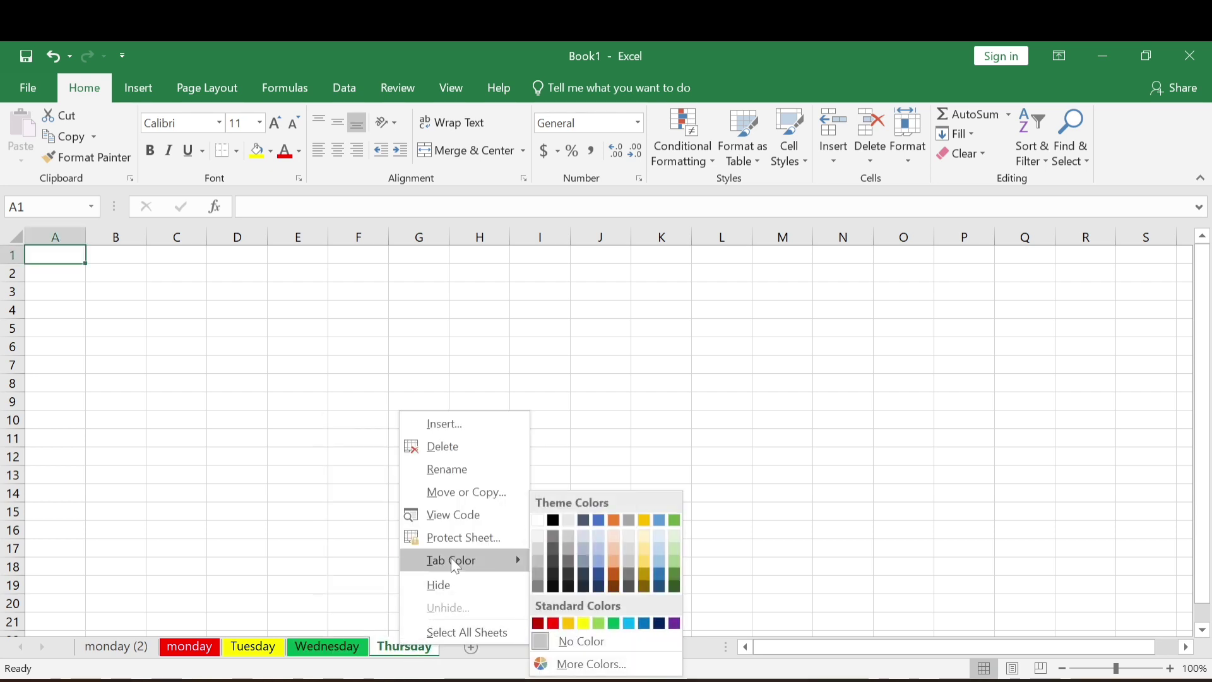
{"action": "left_click", "coordinate": [644, 585]}
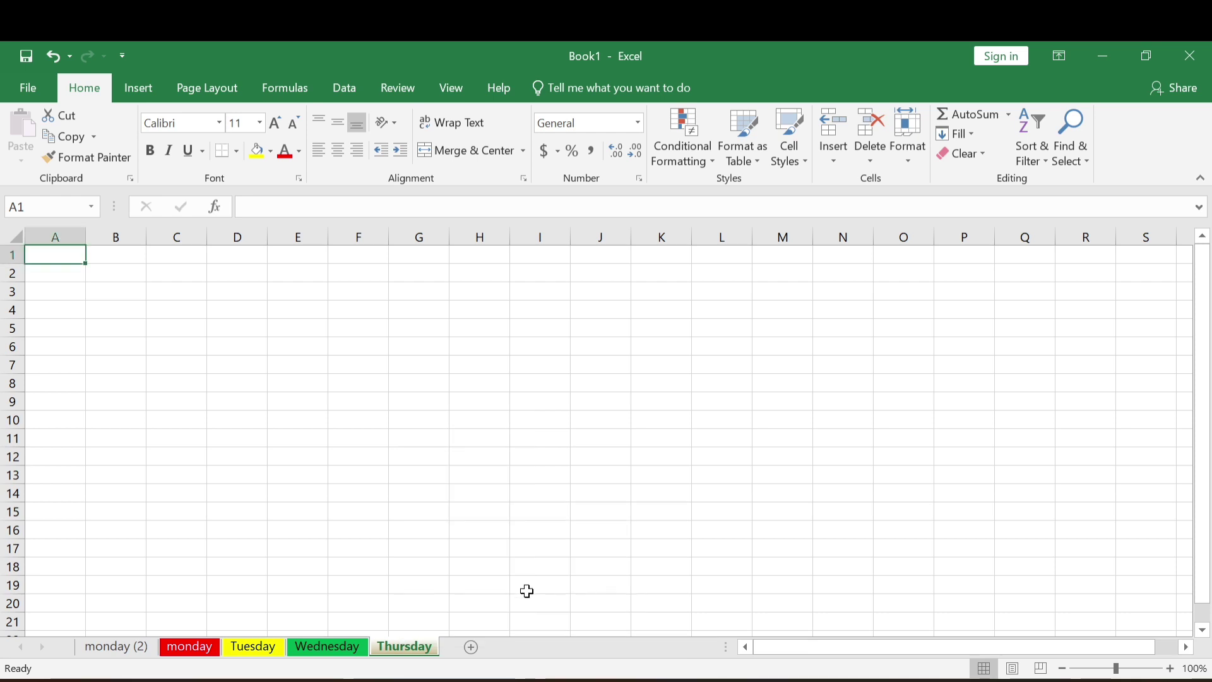
Step: Colour the monday (2) tab dark orange
{"action": "left_click", "coordinate": [120, 650]}
{"action": "right_click", "coordinate": [121, 650]}
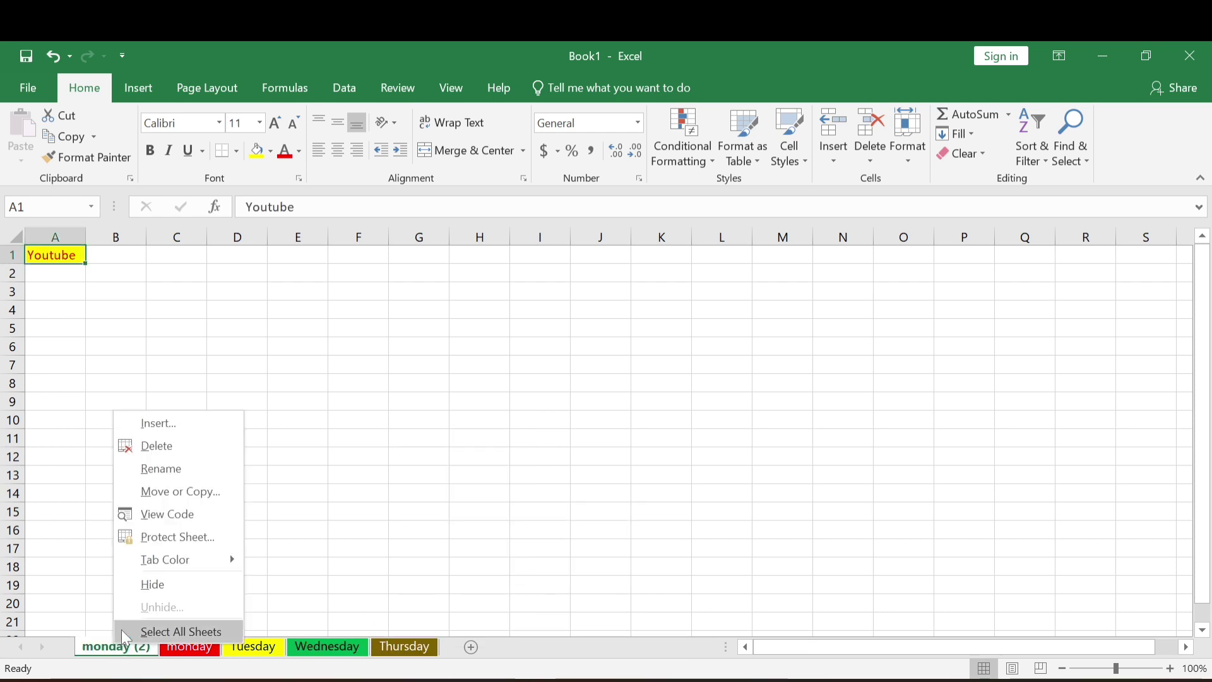
{"action": "mouse_move", "coordinate": [163, 560]}
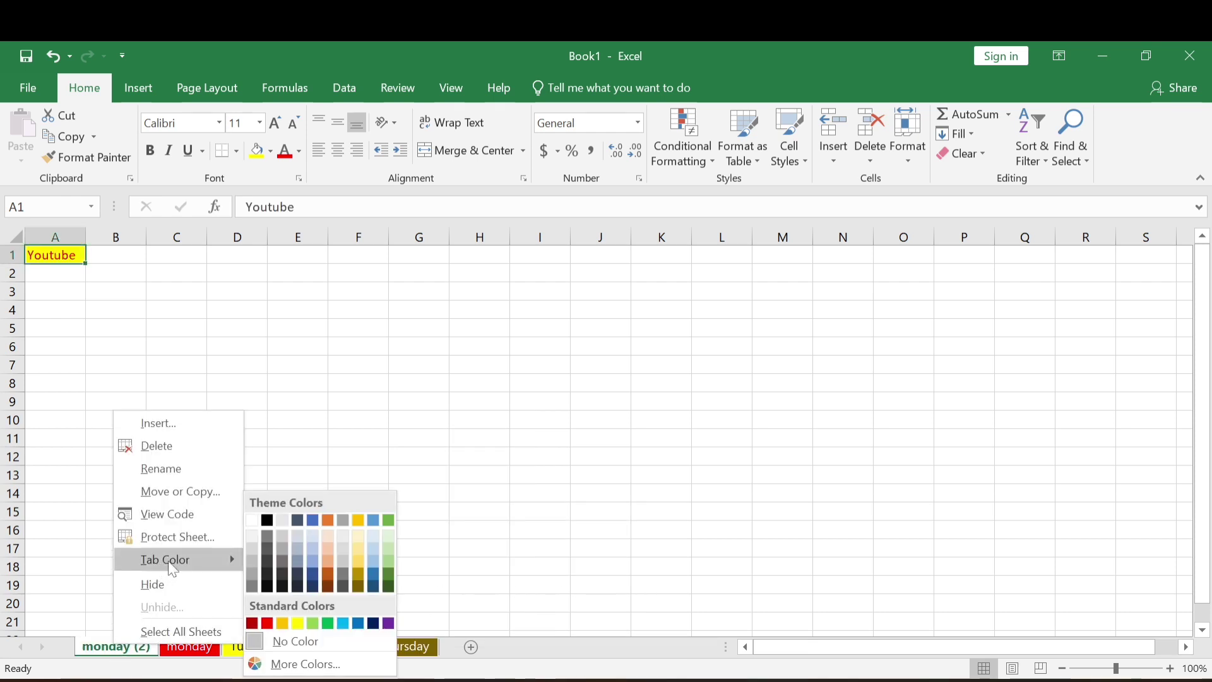
{"action": "left_click", "coordinate": [332, 575]}
{"action": "left_click", "coordinate": [328, 647]}
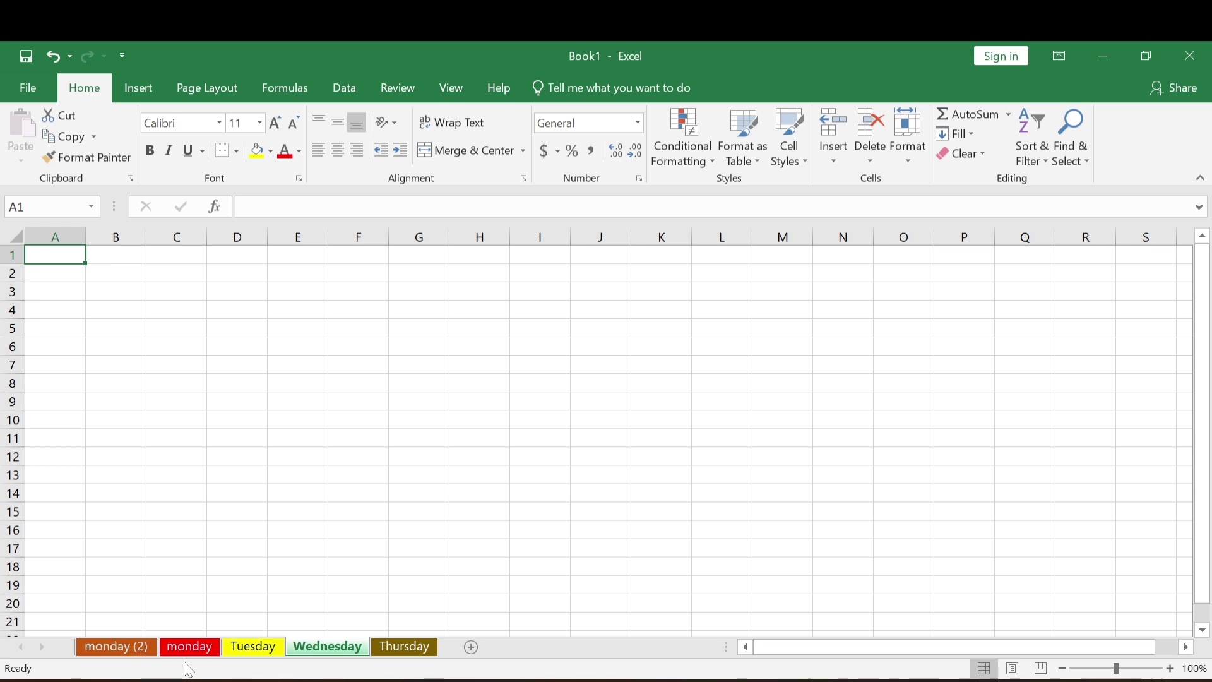
{"action": "left_click", "coordinate": [123, 649]}
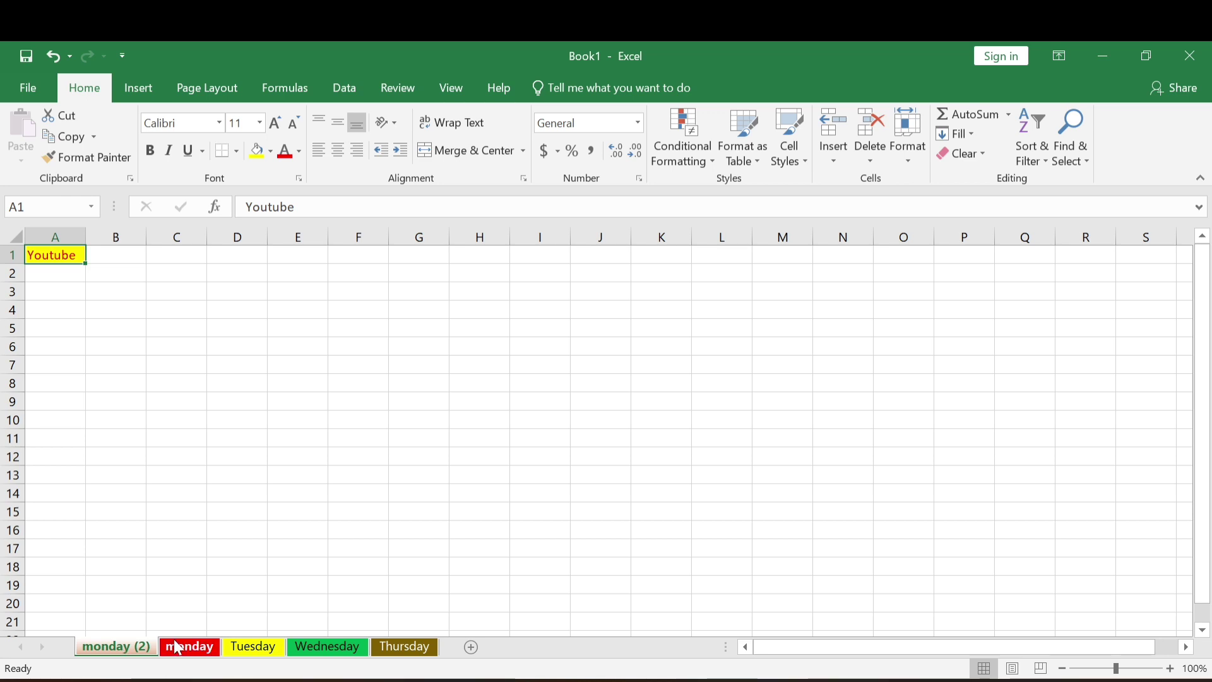
Step: Hide the Thursday sheet, then unhide it
{"action": "right_click", "coordinate": [393, 643]}
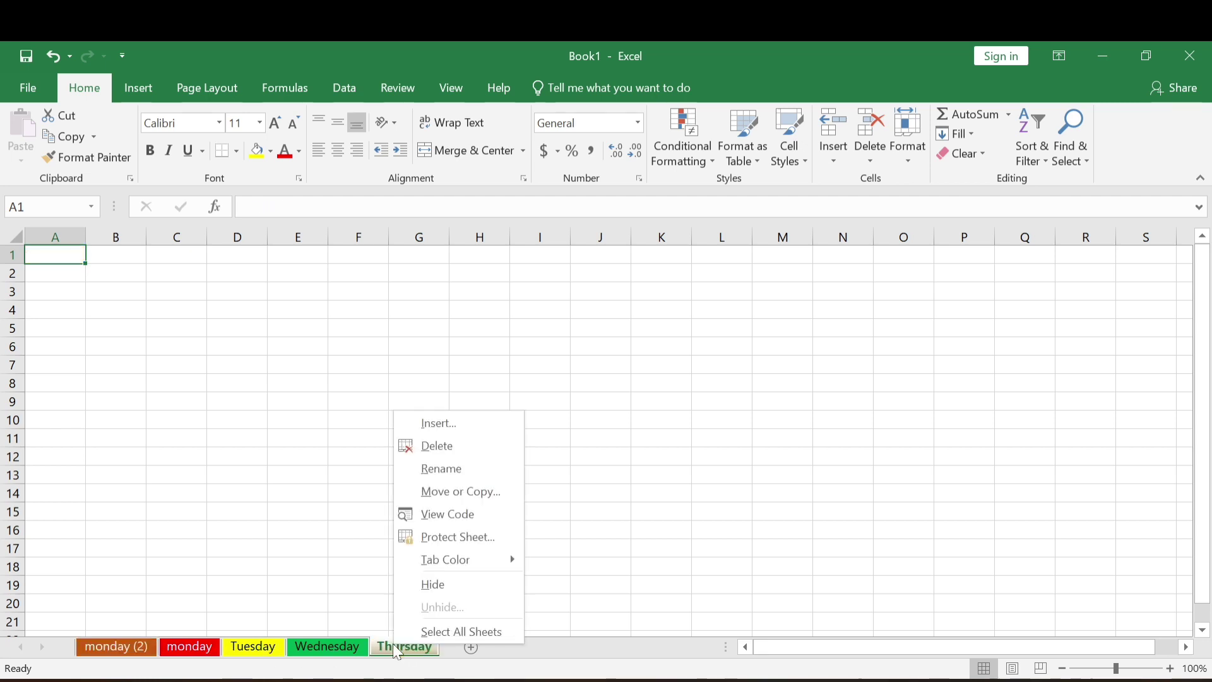
{"action": "left_click", "coordinate": [435, 587]}
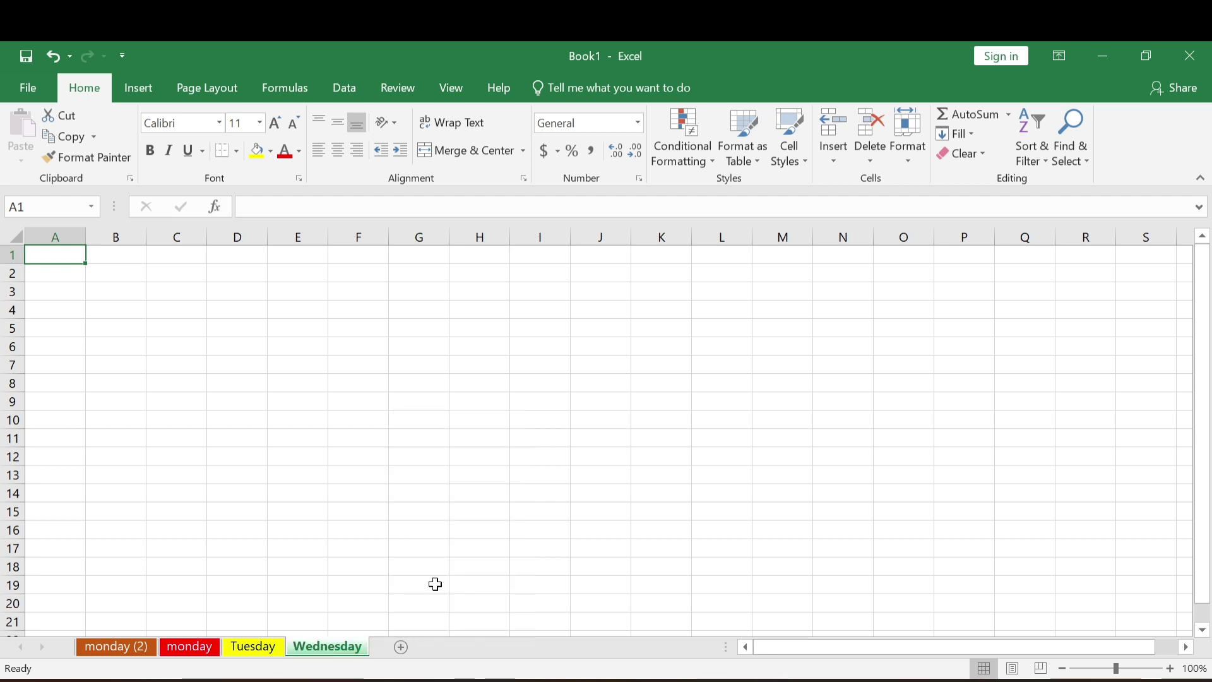
{"action": "right_click", "coordinate": [332, 647]}
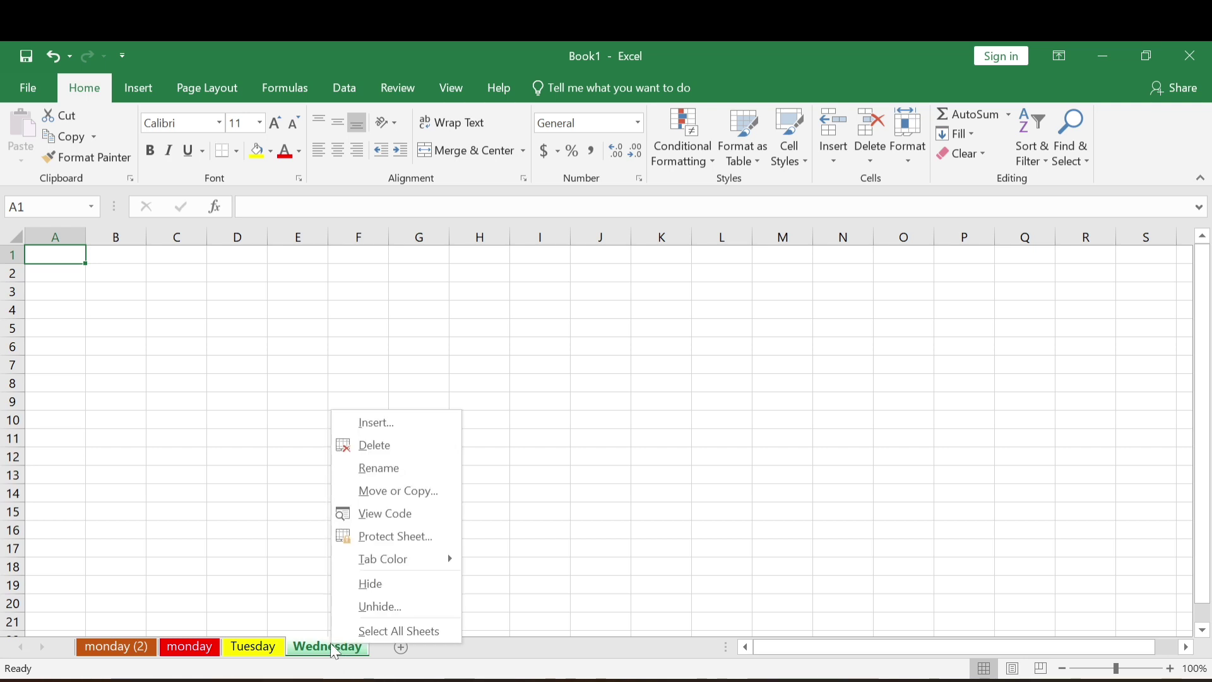
{"action": "left_click", "coordinate": [373, 607]}
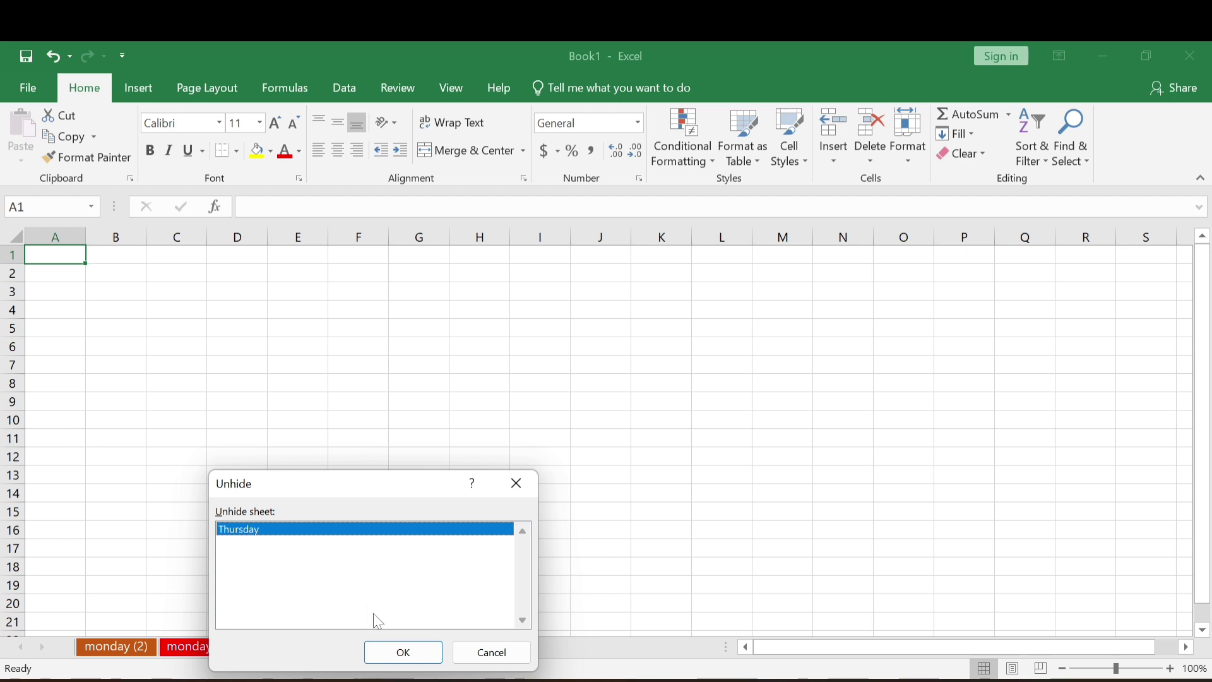
{"action": "left_click", "coordinate": [404, 652]}
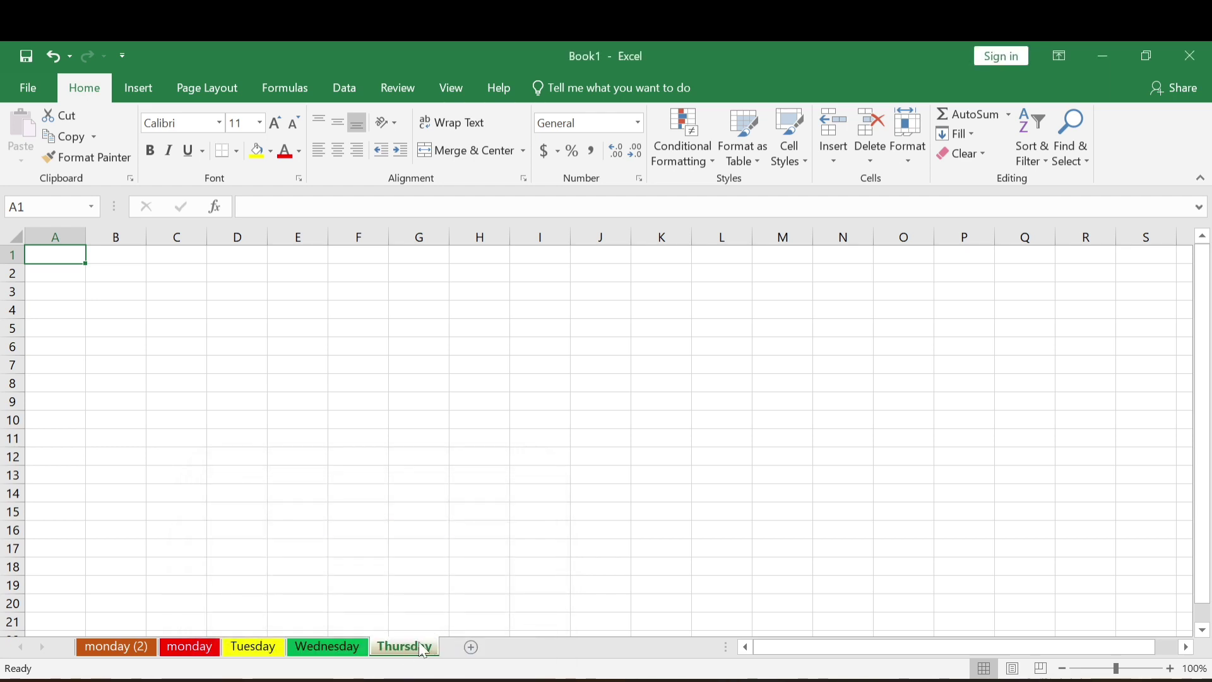
Step: Hide the monday (2) sheet, then unhide it
{"action": "left_click", "coordinate": [132, 647]}
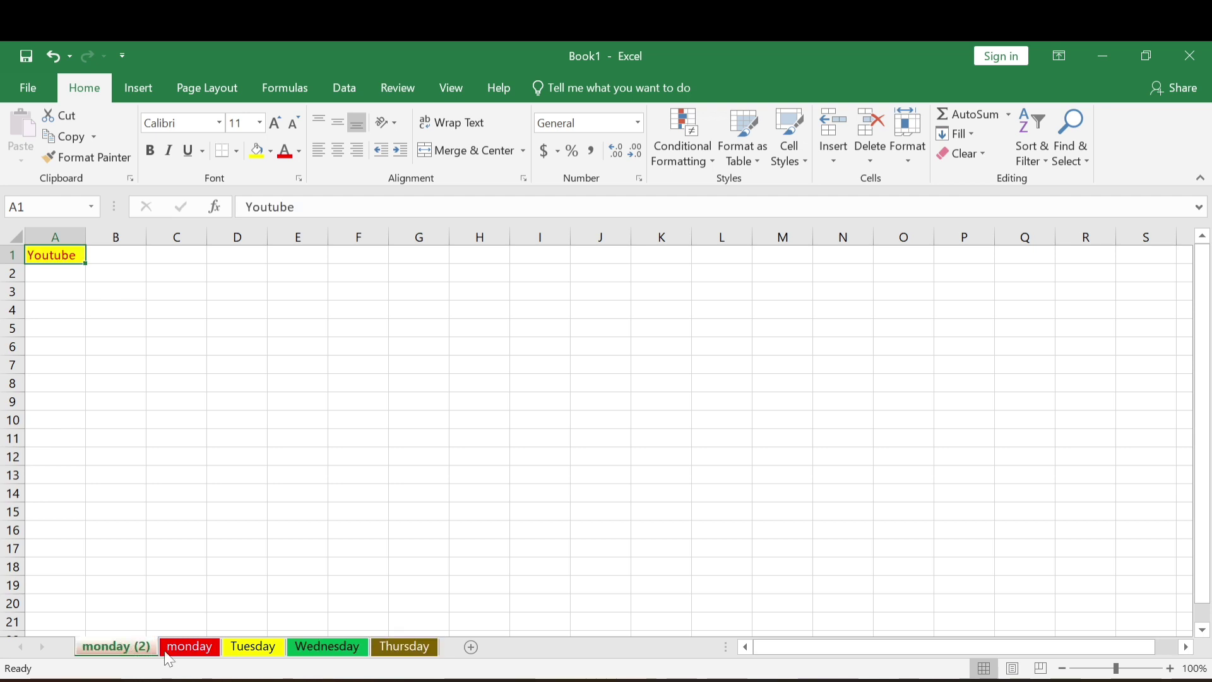
{"action": "right_click", "coordinate": [116, 656]}
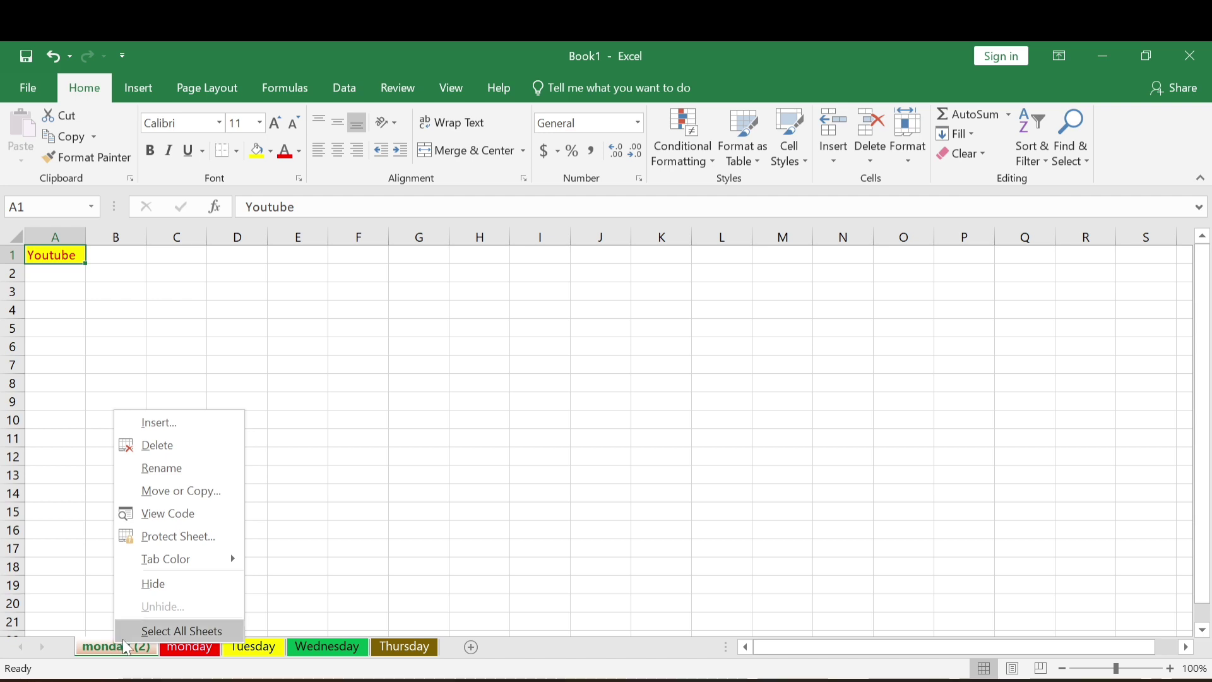
{"action": "left_click", "coordinate": [164, 587]}
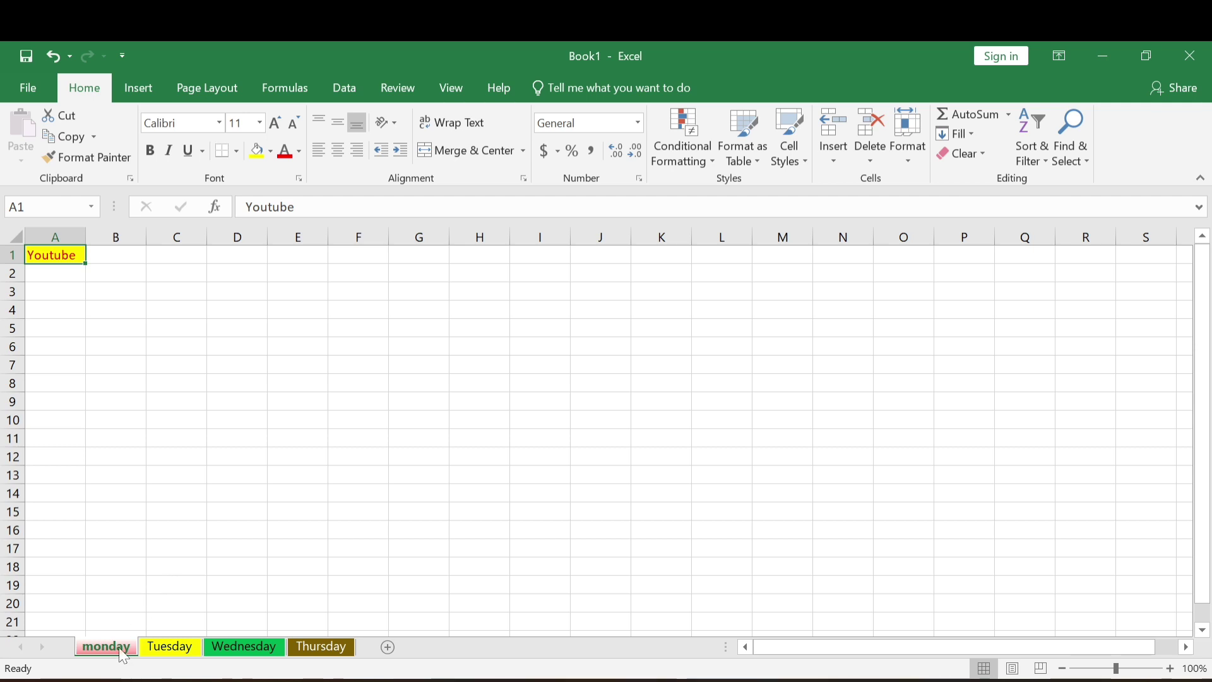
{"action": "right_click", "coordinate": [176, 656]}
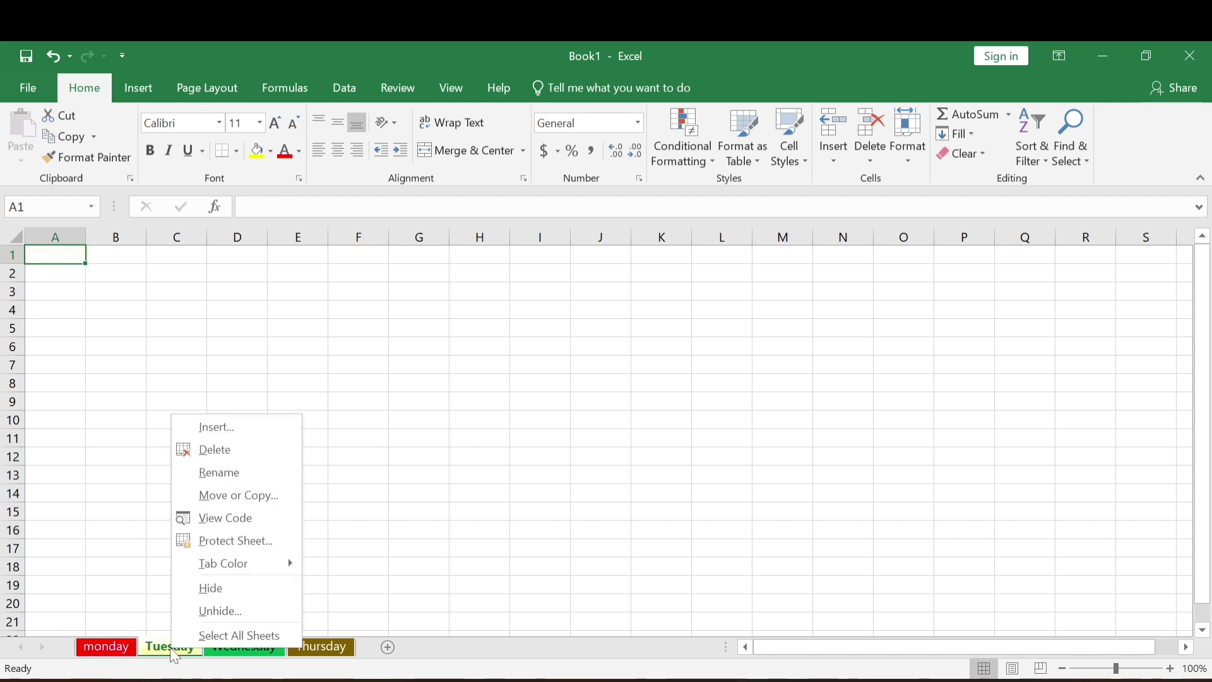
{"action": "left_click", "coordinate": [213, 612]}
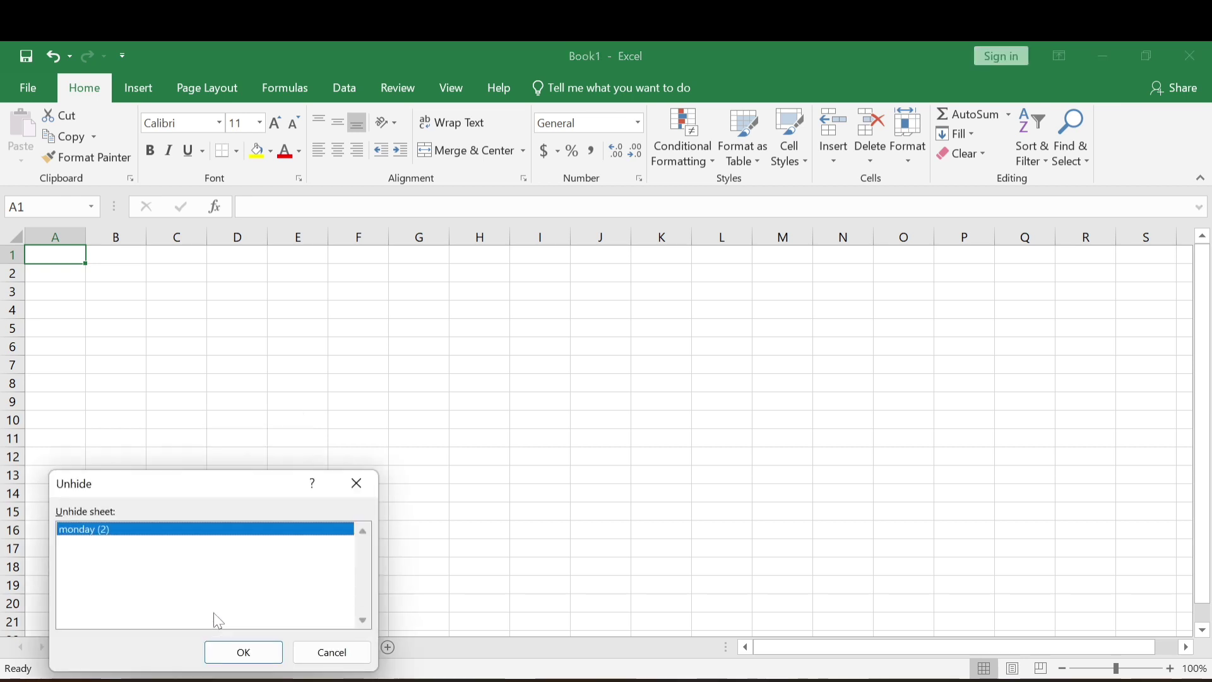
{"action": "left_click", "coordinate": [237, 652]}
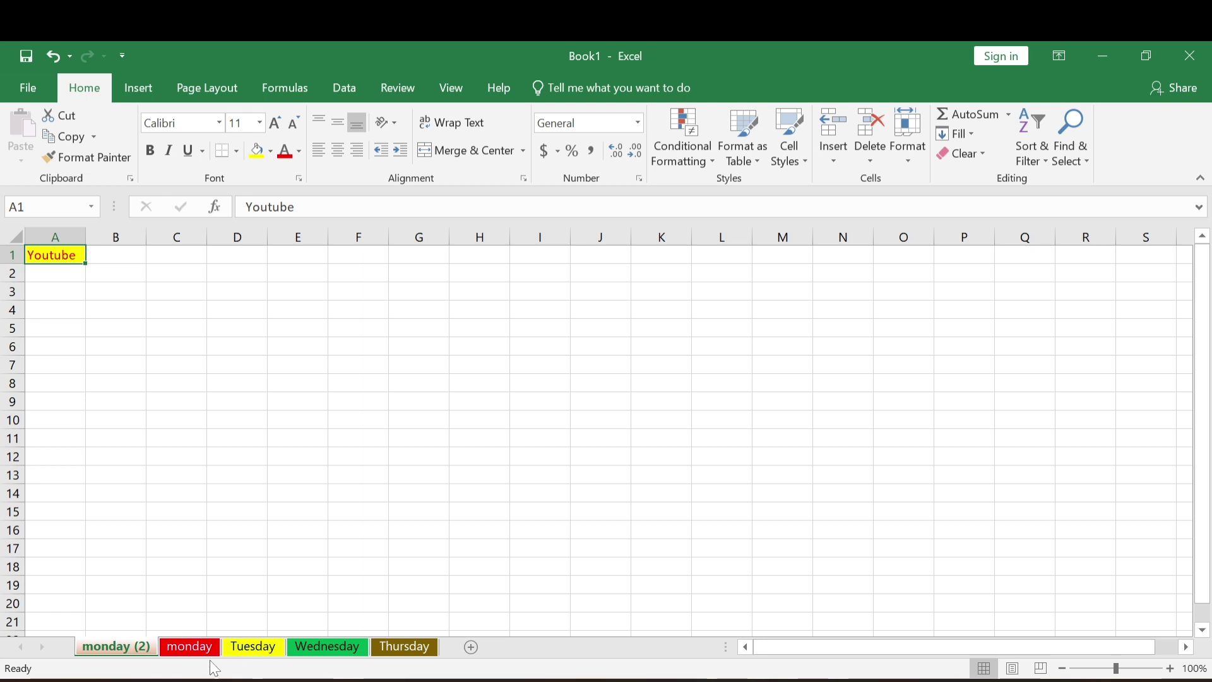
Step: Select the monday tab and Ctrl-add Tuesday, Wednesday and Thursday to the group
{"action": "right_click", "coordinate": [177, 652]}
{"action": "key", "text": "Escape"}
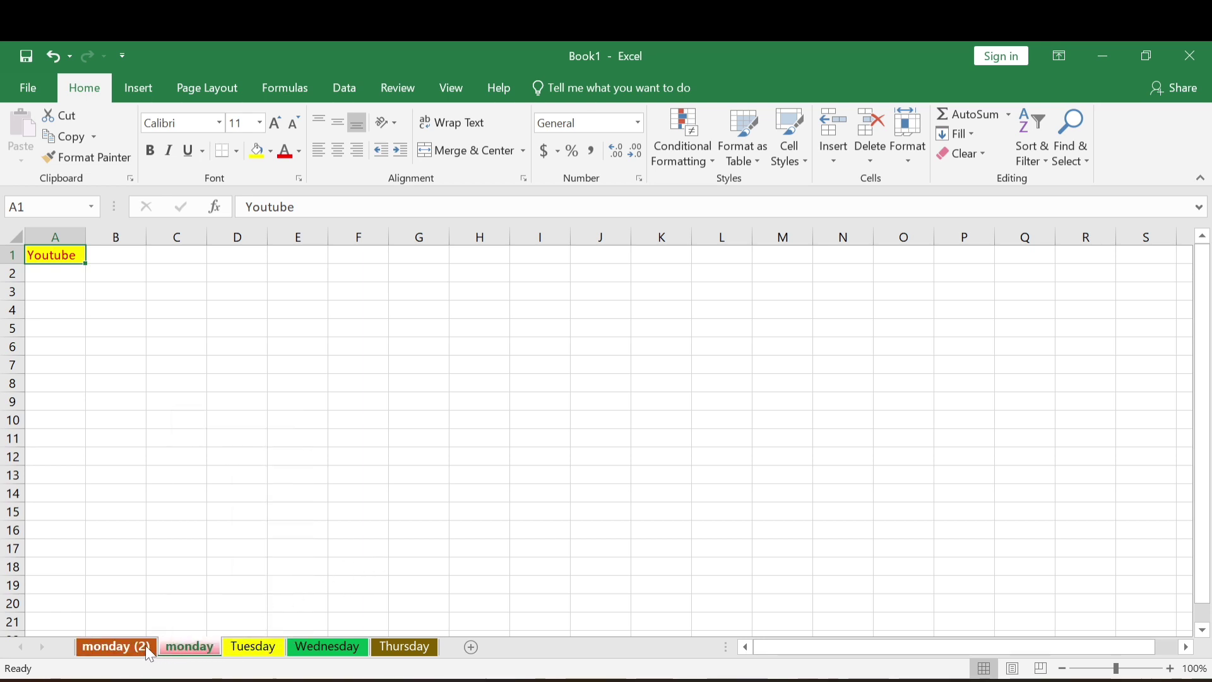
{"action": "left_click", "coordinate": [135, 649]}
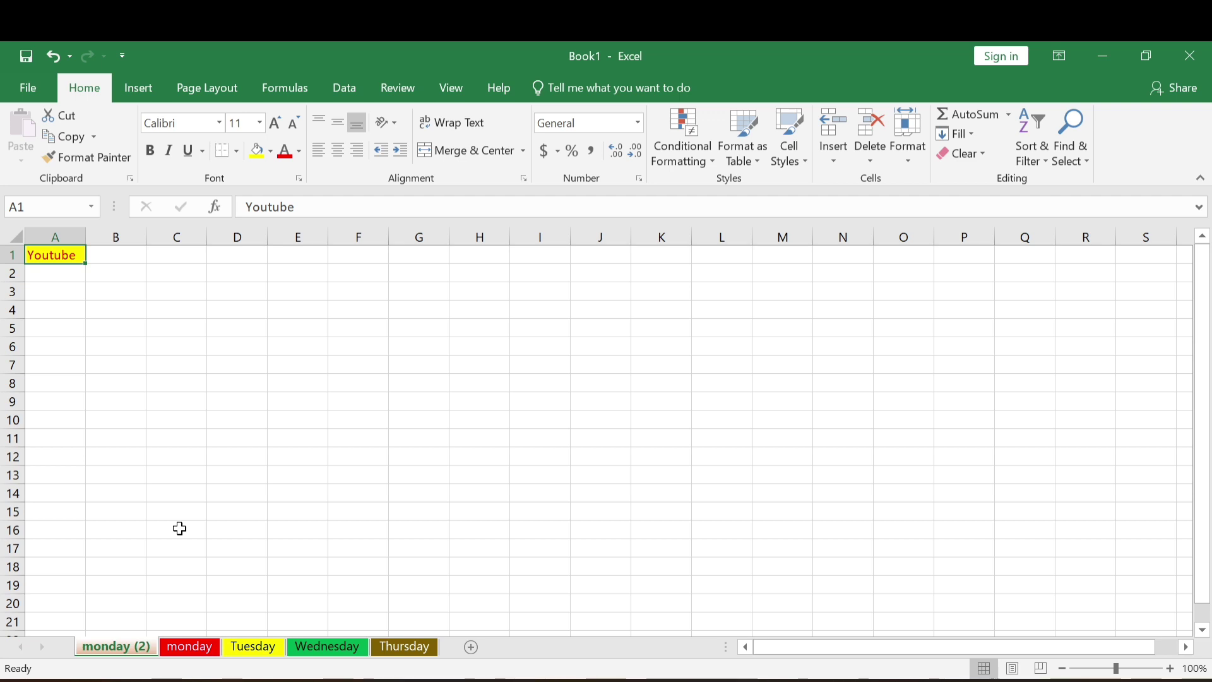
{"action": "left_click", "coordinate": [191, 645]}
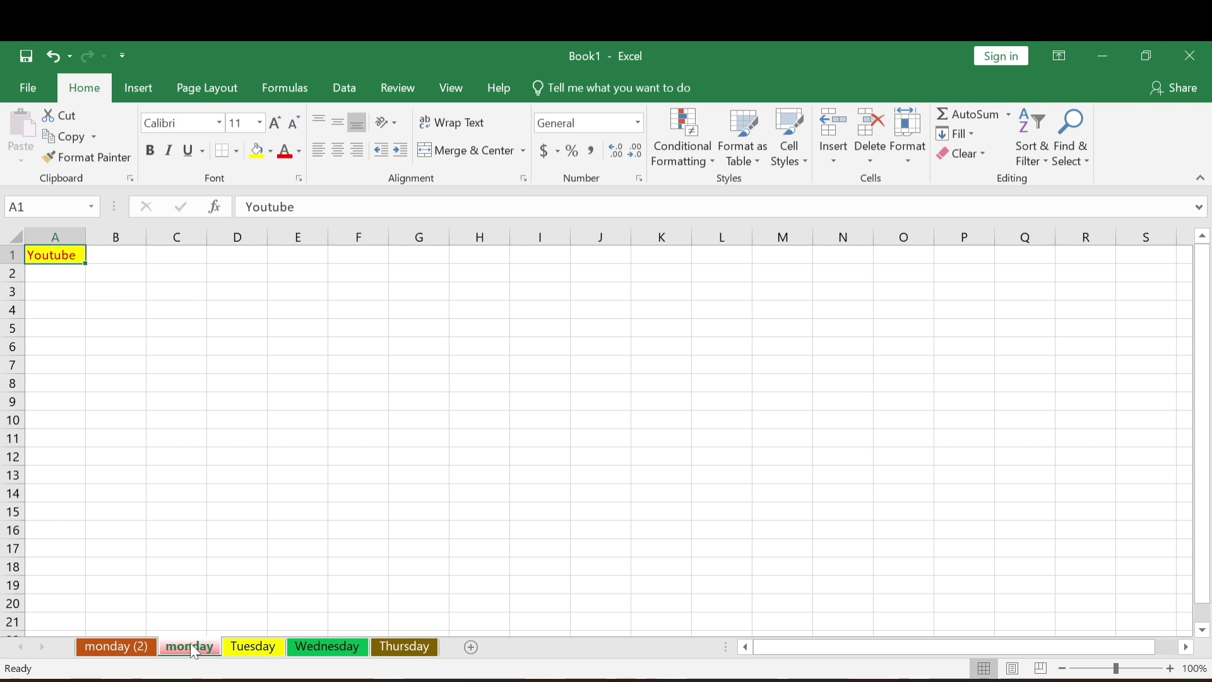
{"action": "left_click", "coordinate": [253, 646], "text": "ctrl"}
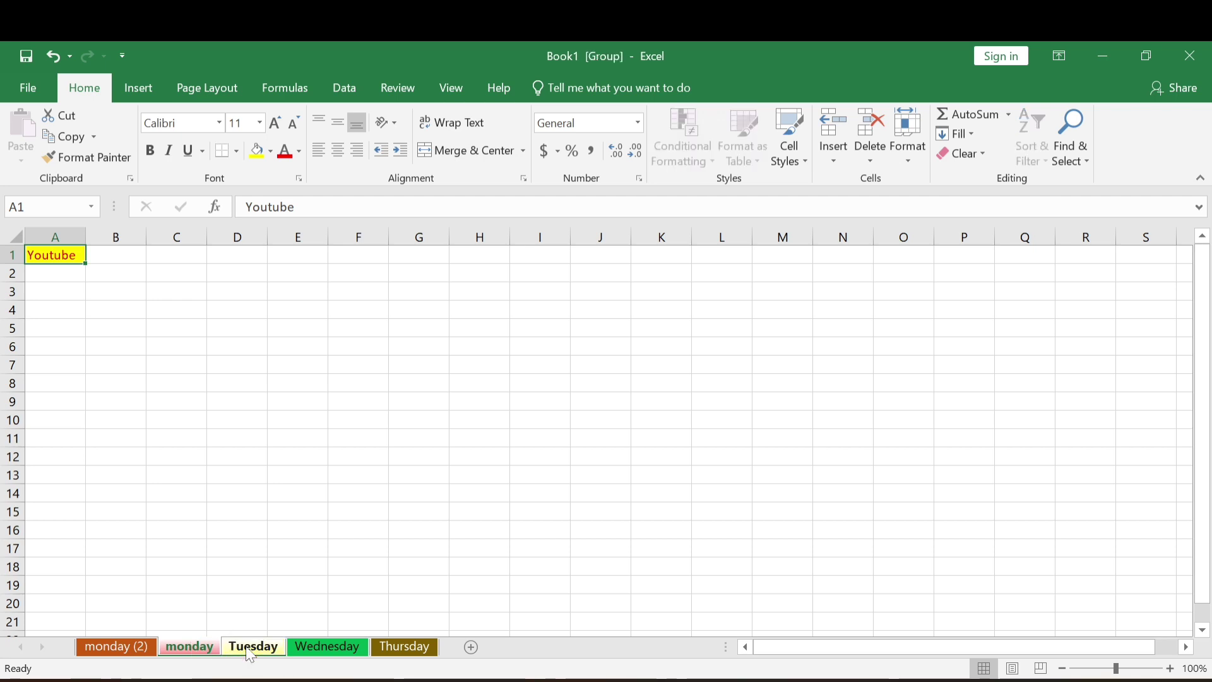
{"action": "left_click", "coordinate": [314, 650], "text": "ctrl"}
{"action": "left_click", "coordinate": [376, 646], "text": "ctrl"}
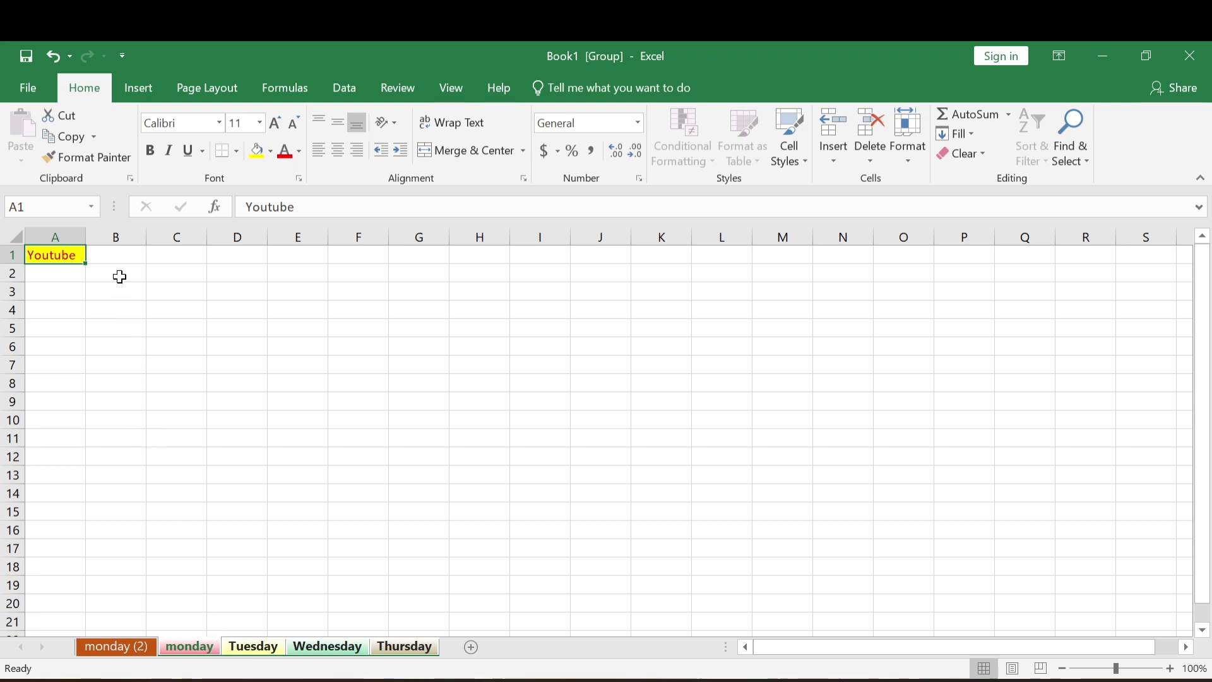
Step: Fill cells B1:C10 with dark orange on the grouped sheets
{"action": "left_click_drag", "start_coordinate": [108, 257], "coordinate": [180, 420]}
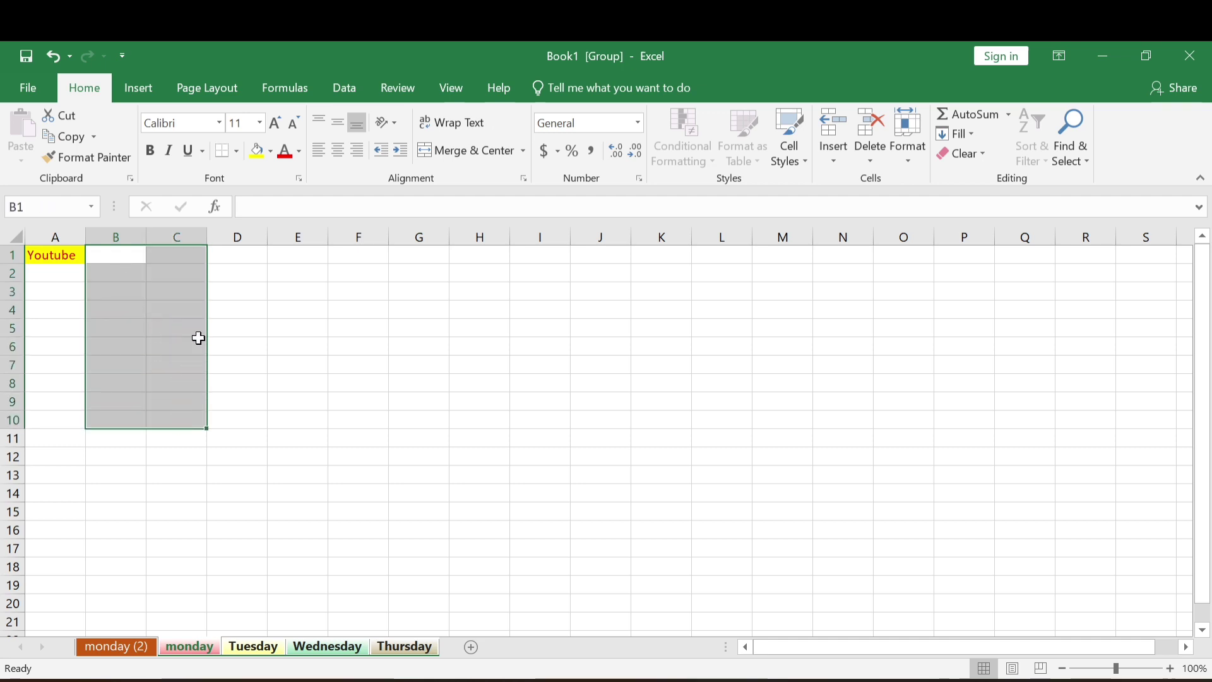
{"action": "left_click", "coordinate": [270, 153]}
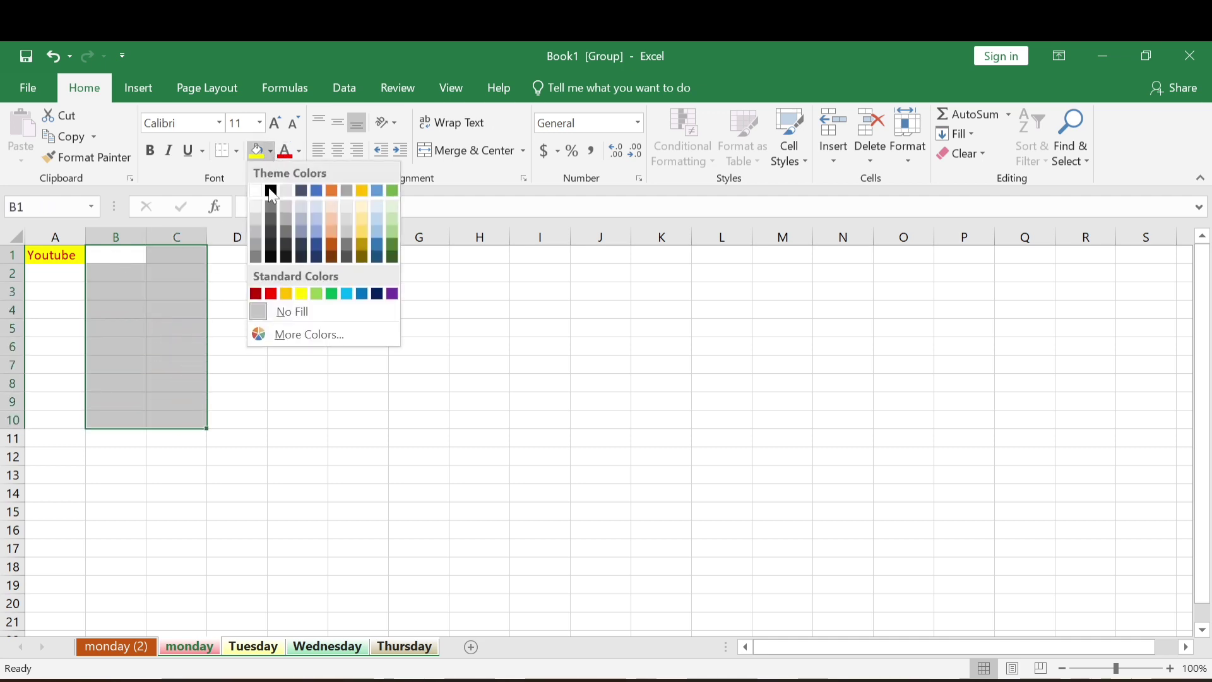
{"action": "left_click", "coordinate": [330, 240]}
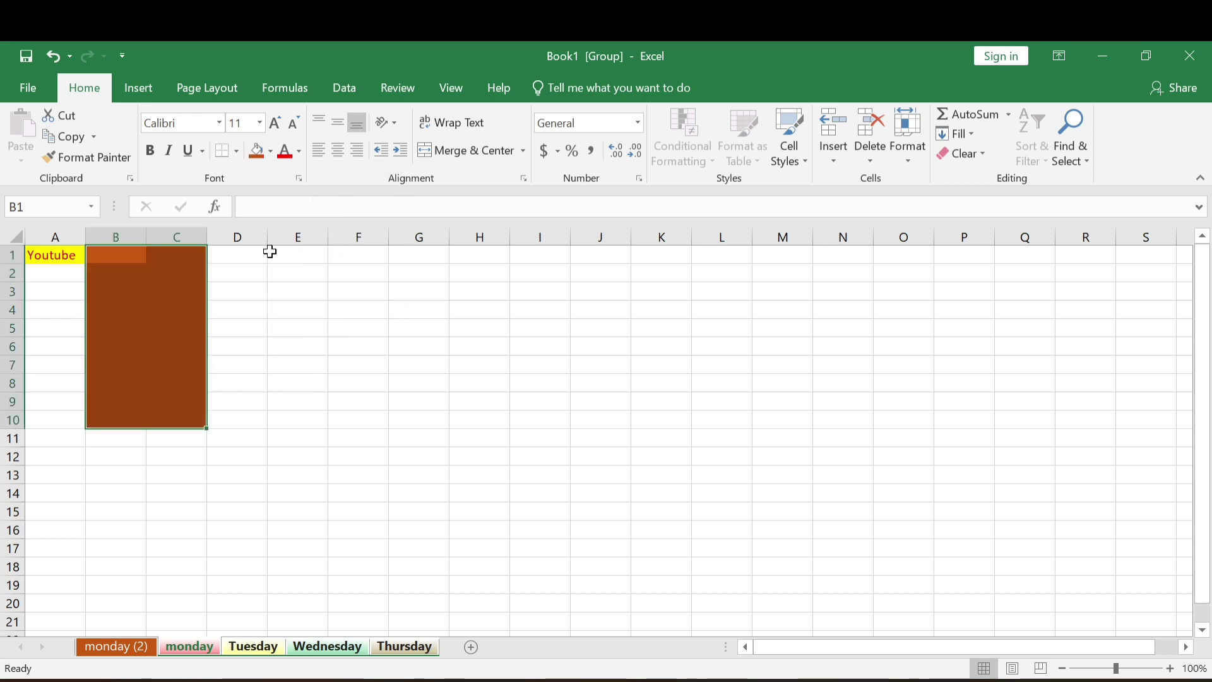
Step: Merge and centre D1:I2 with the title 'youtube' enlarged to size 24
{"action": "left_click_drag", "start_coordinate": [252, 254], "coordinate": [534, 276]}
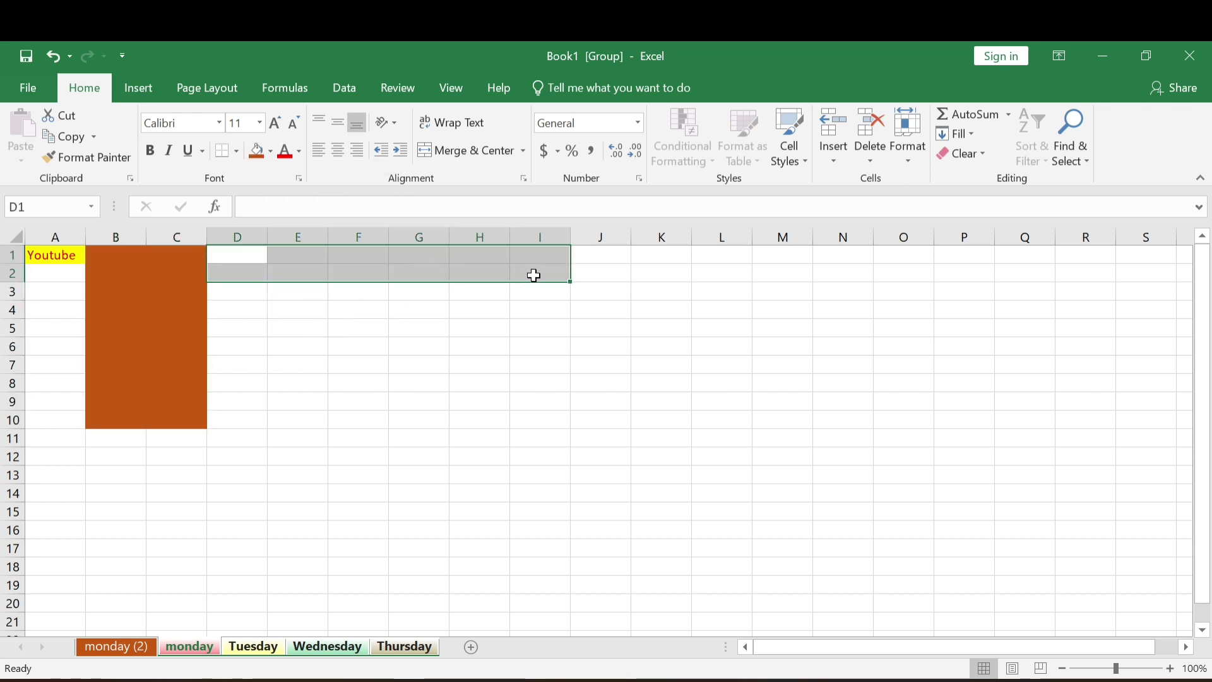
{"action": "left_click", "coordinate": [477, 154]}
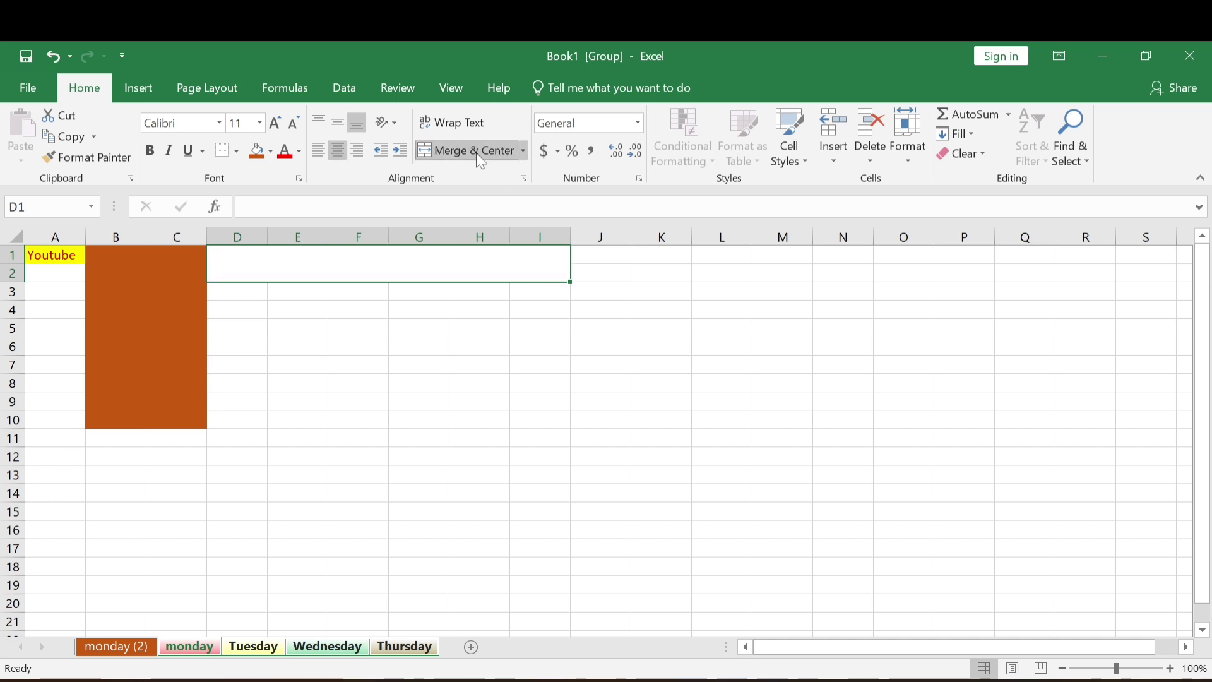
{"action": "double_click", "coordinate": [284, 265]}
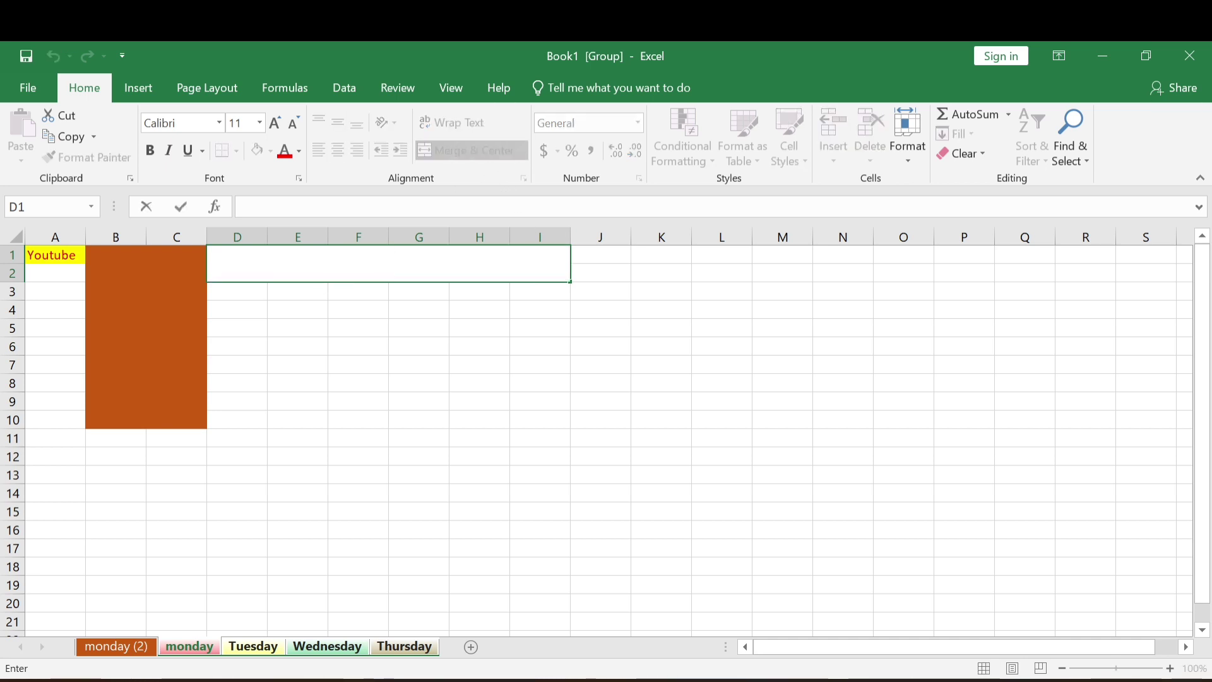
{"action": "type", "text": "y"}
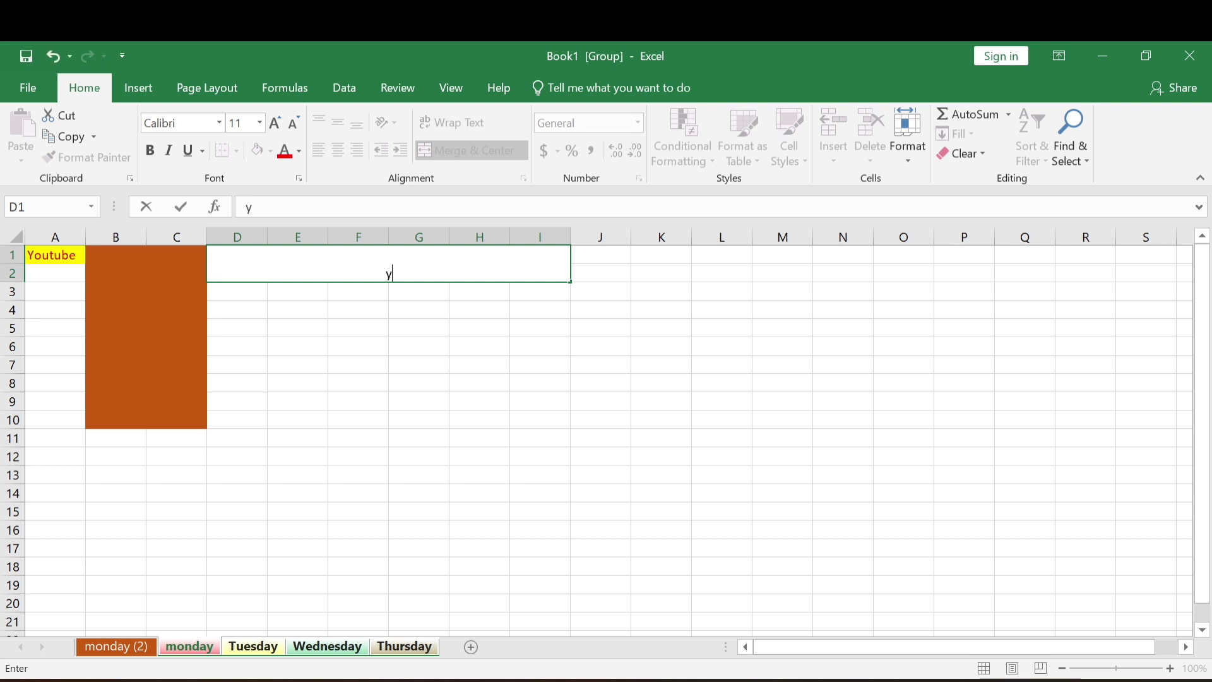
{"action": "type", "text": "outube"}
{"action": "left_click_drag", "start_coordinate": [414, 273], "coordinate": [365, 274]}
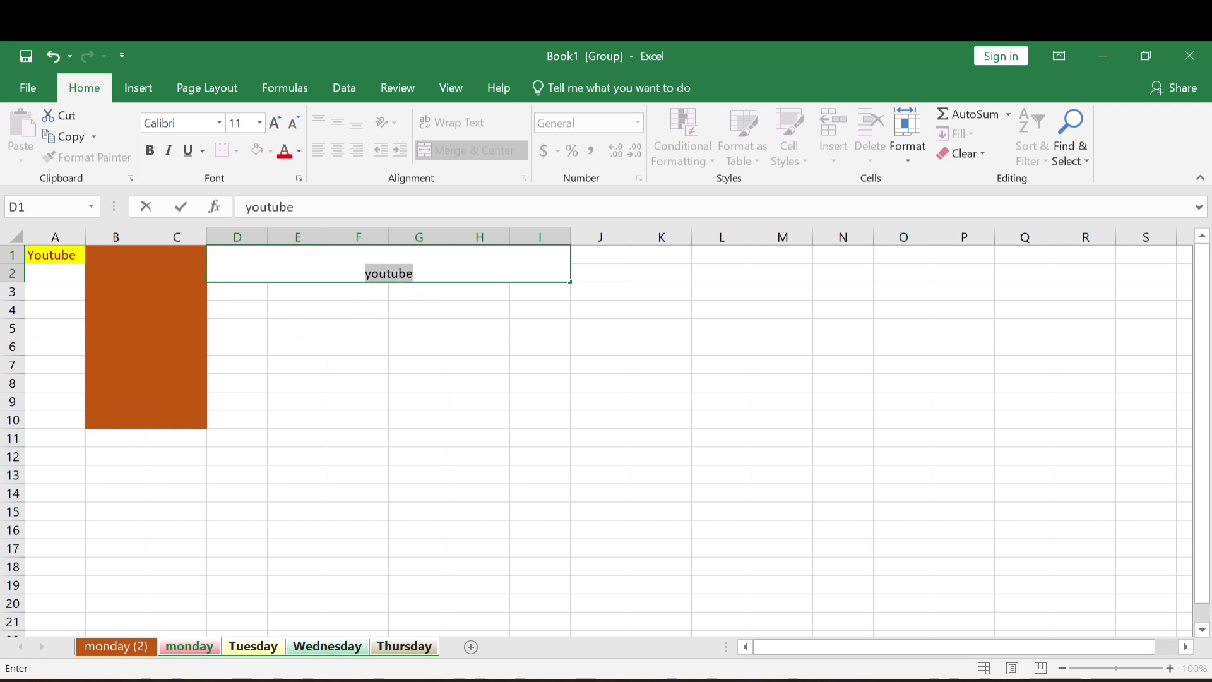
{"action": "left_click", "coordinate": [276, 122]}
{"action": "left_click", "coordinate": [275, 122]}
{"action": "left_click", "coordinate": [275, 121]}
{"action": "left_click", "coordinate": [276, 122]}
{"action": "left_click", "coordinate": [275, 122]}
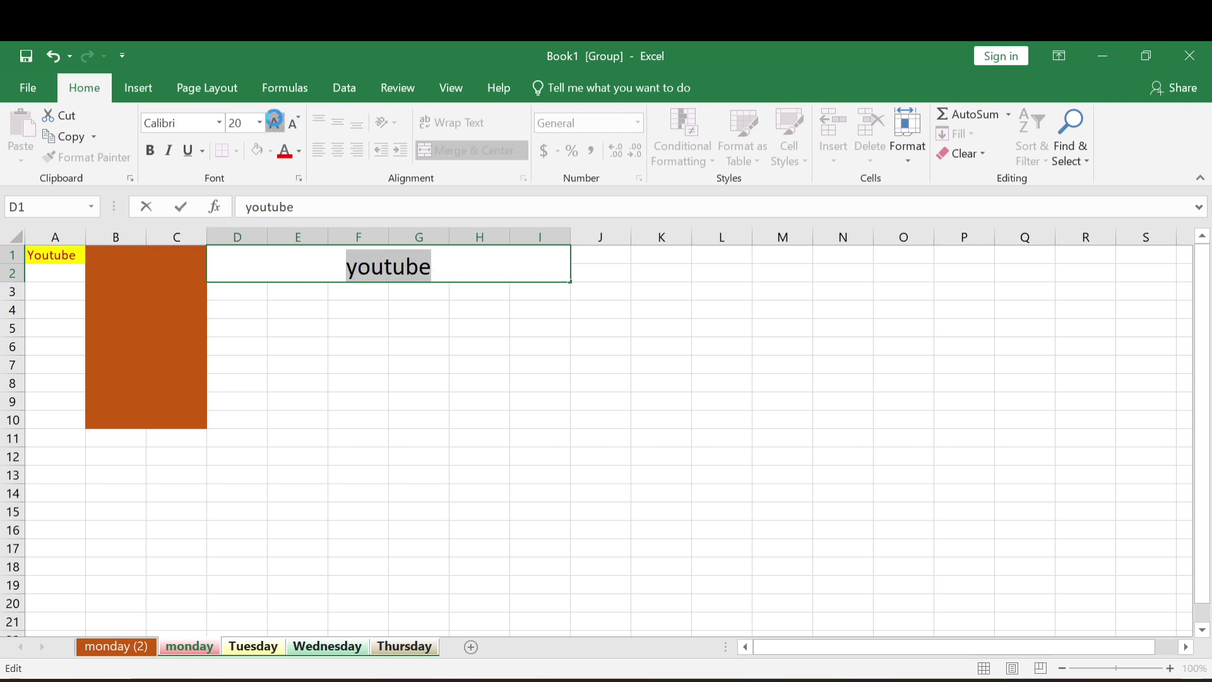
{"action": "left_click", "coordinate": [276, 122]}
{"action": "left_click", "coordinate": [276, 122]}
{"action": "left_click", "coordinate": [312, 306]}
{"action": "left_click", "coordinate": [324, 267]}
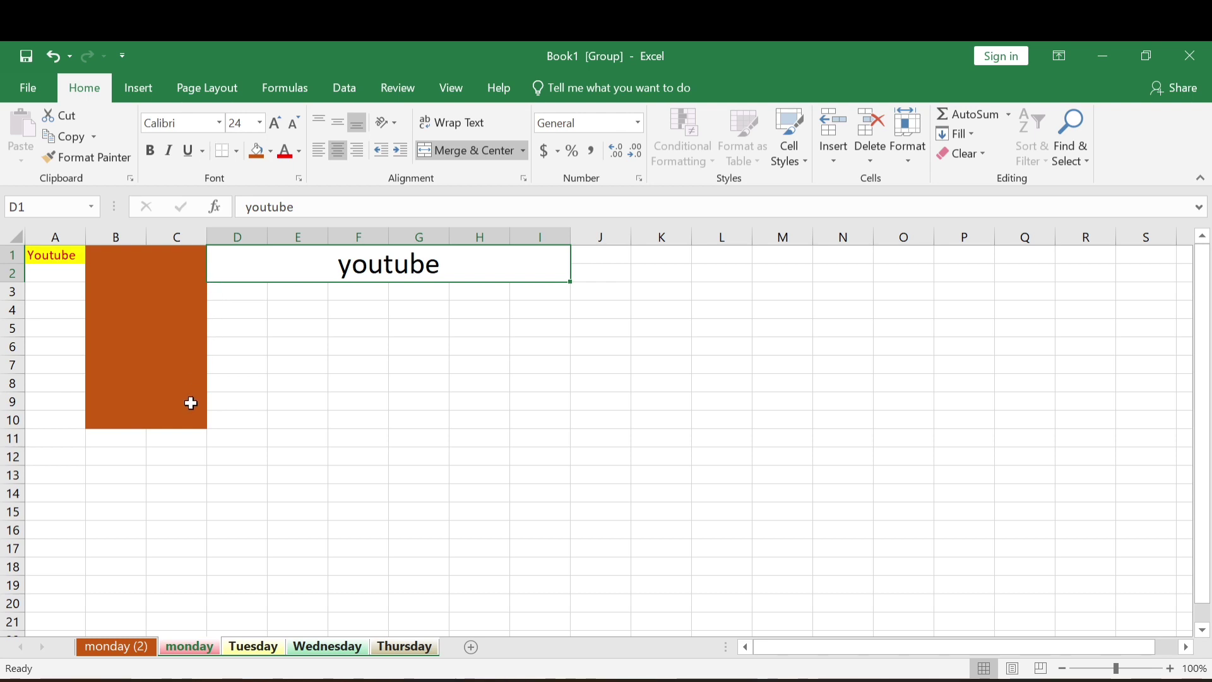
{"action": "left_click", "coordinate": [127, 653]}
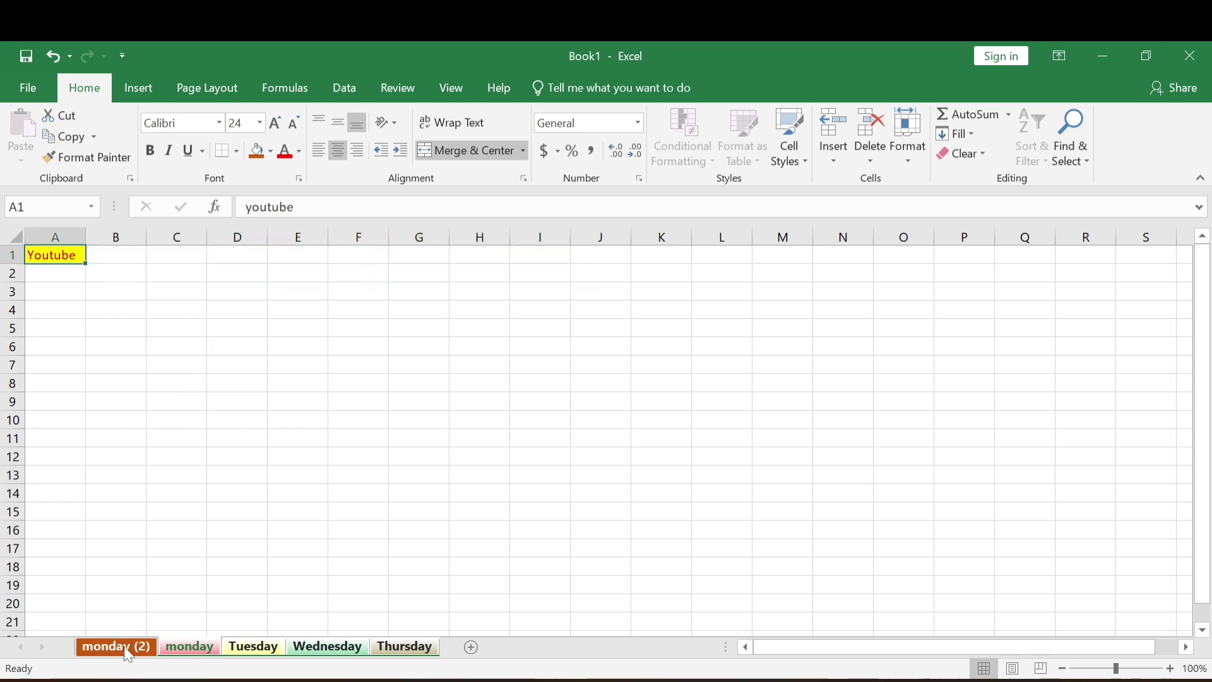
Step: Ungroup the sheets, then check monday, Tuesday, Wednesday and Thursday for the orange B1:C10 block and youtube title
{"action": "left_click", "coordinate": [190, 650]}
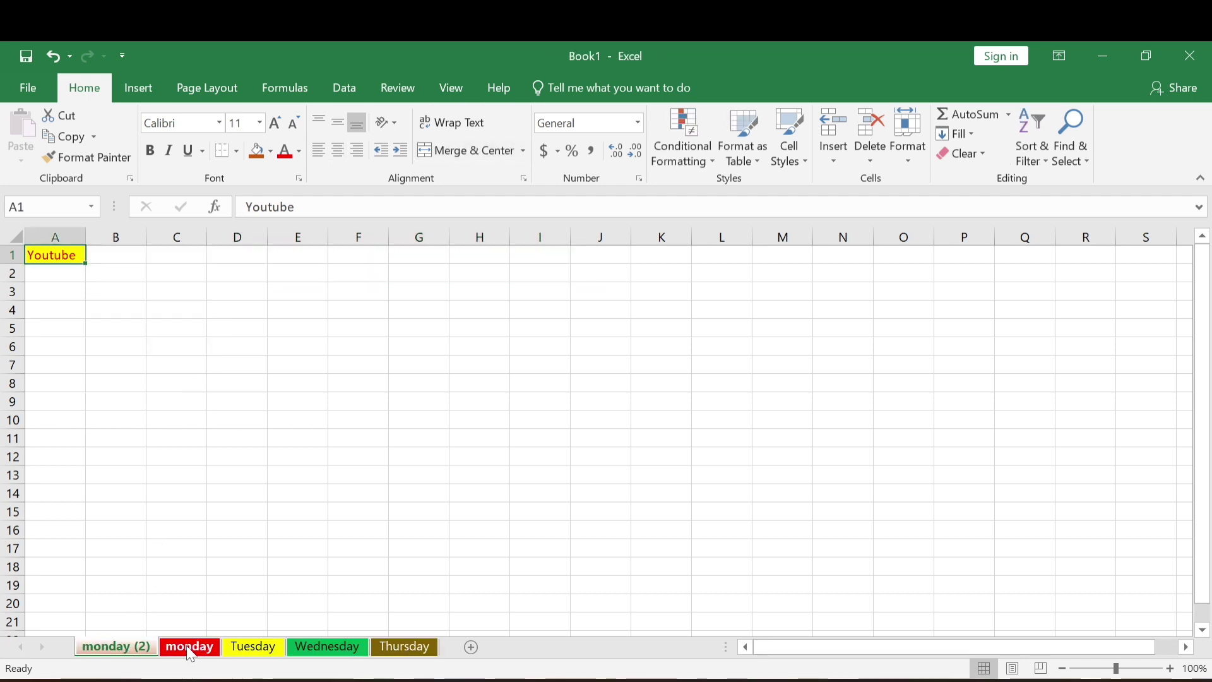
{"action": "left_click", "coordinate": [189, 650]}
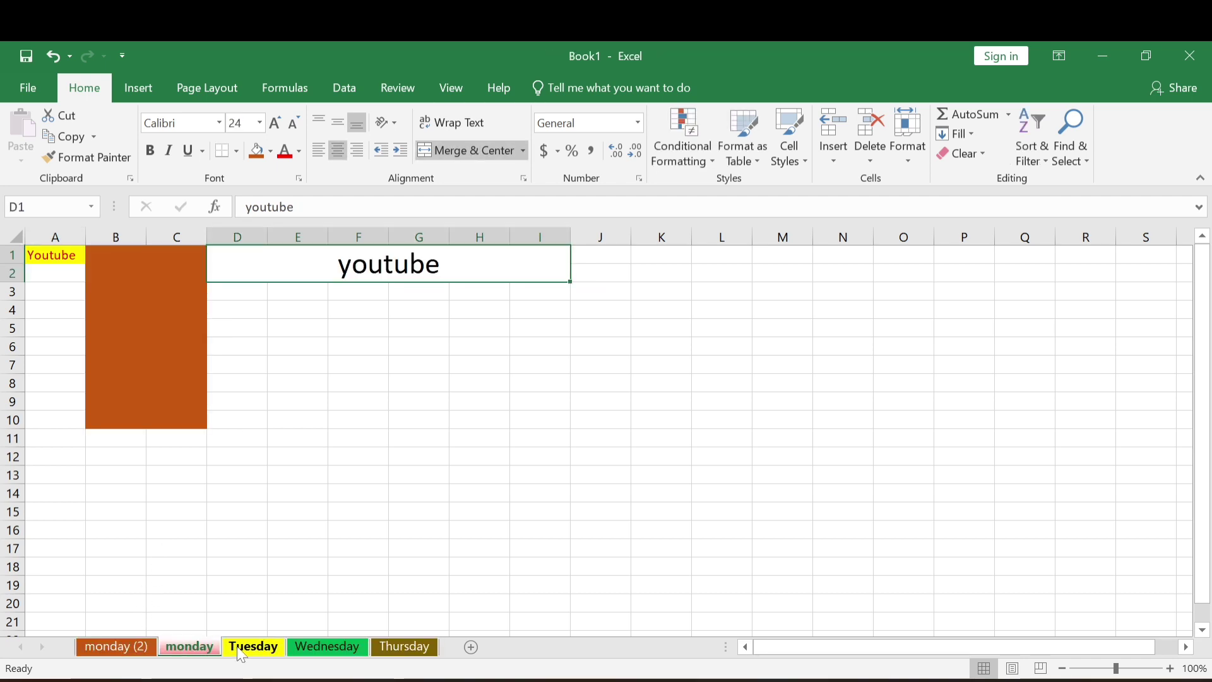
{"action": "left_click", "coordinate": [265, 649]}
{"action": "left_click", "coordinate": [296, 648]}
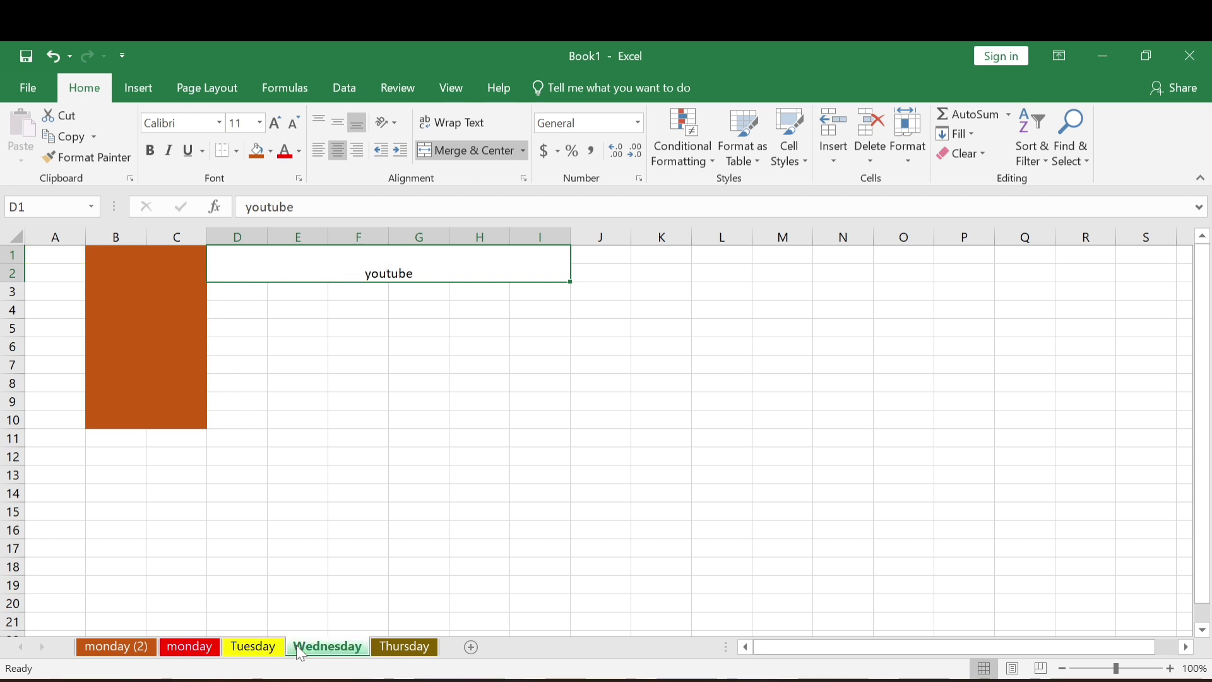
{"action": "left_click", "coordinate": [403, 648]}
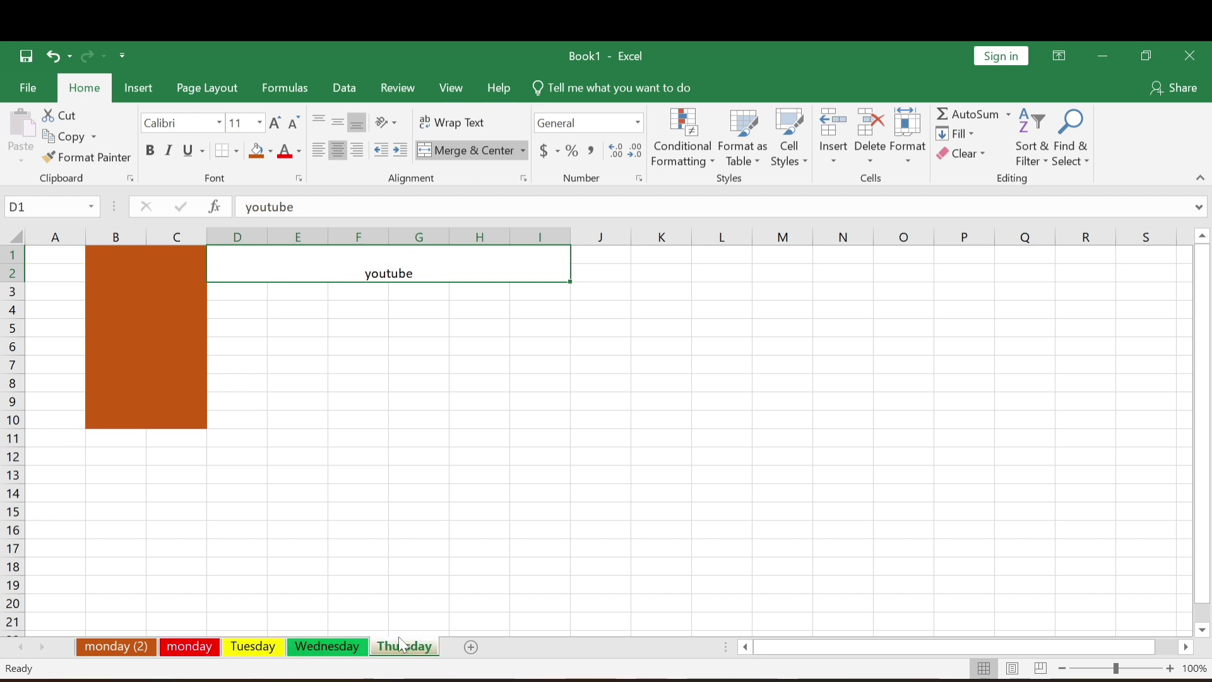